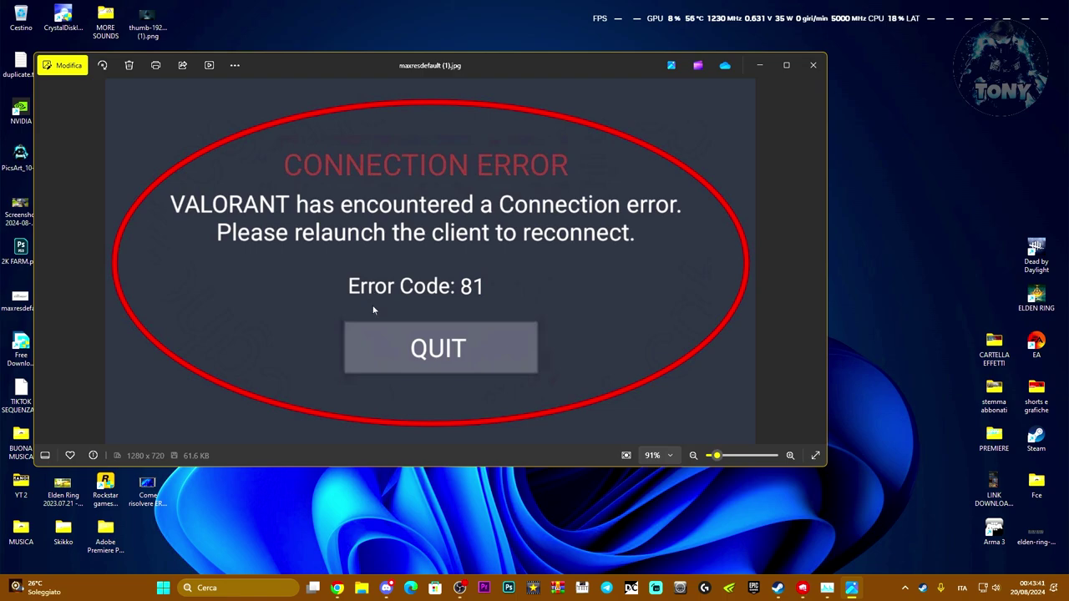
Minimize the error screenshot and show the running processes in Task Manager
left_click(760, 66)
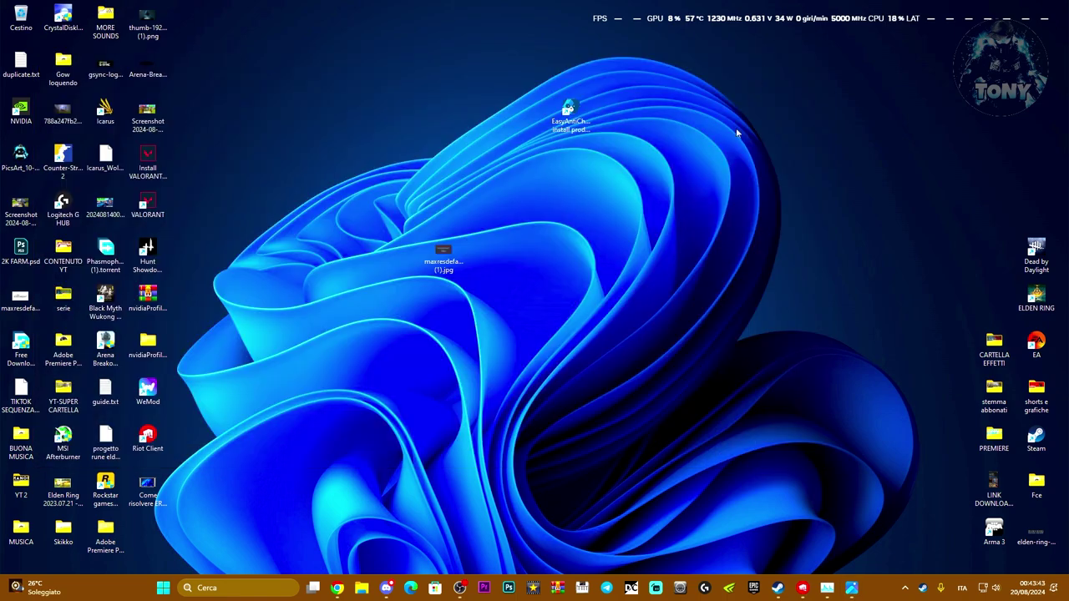
right_click(164, 587)
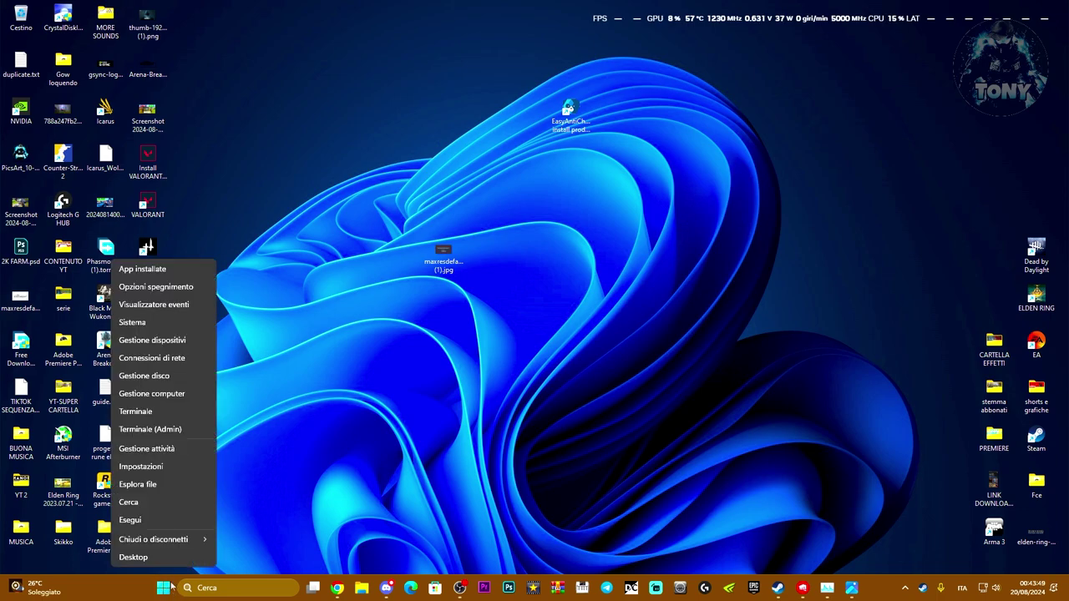
left_click(146, 449)
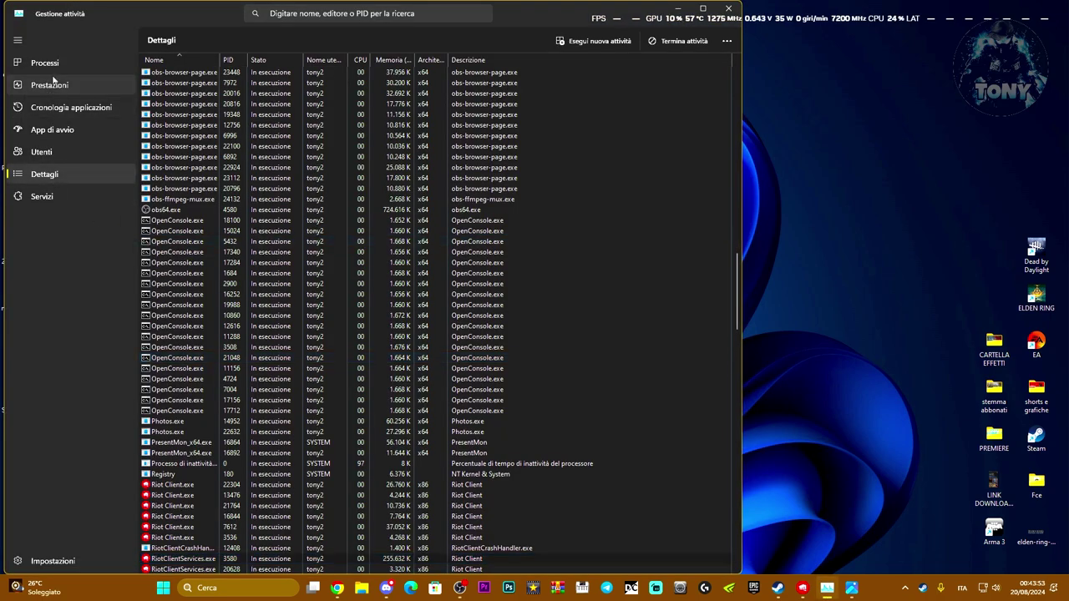
left_click(50, 85)
left_click(54, 65)
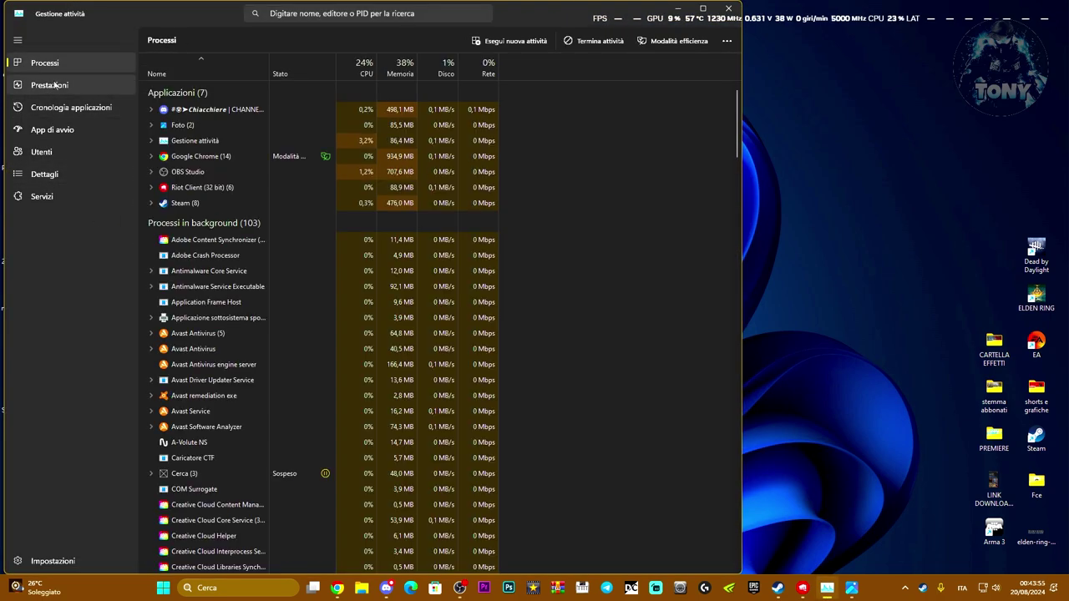
Expand the Riot Client (32 bit) group among the background processes and go to the details of its first process
left_click(217, 189)
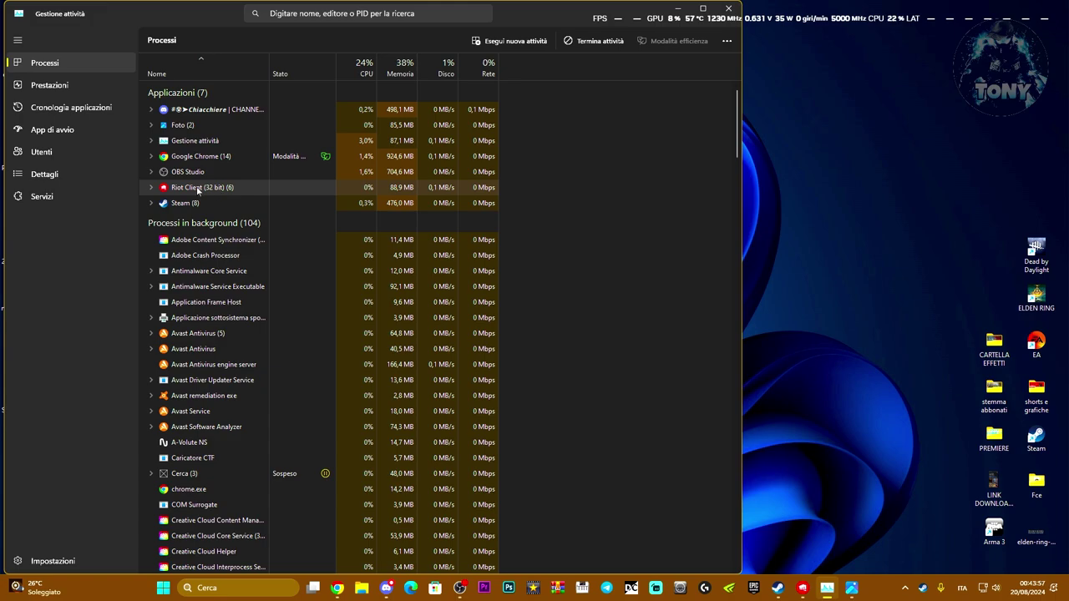
scroll(268, 334, "down", 15)
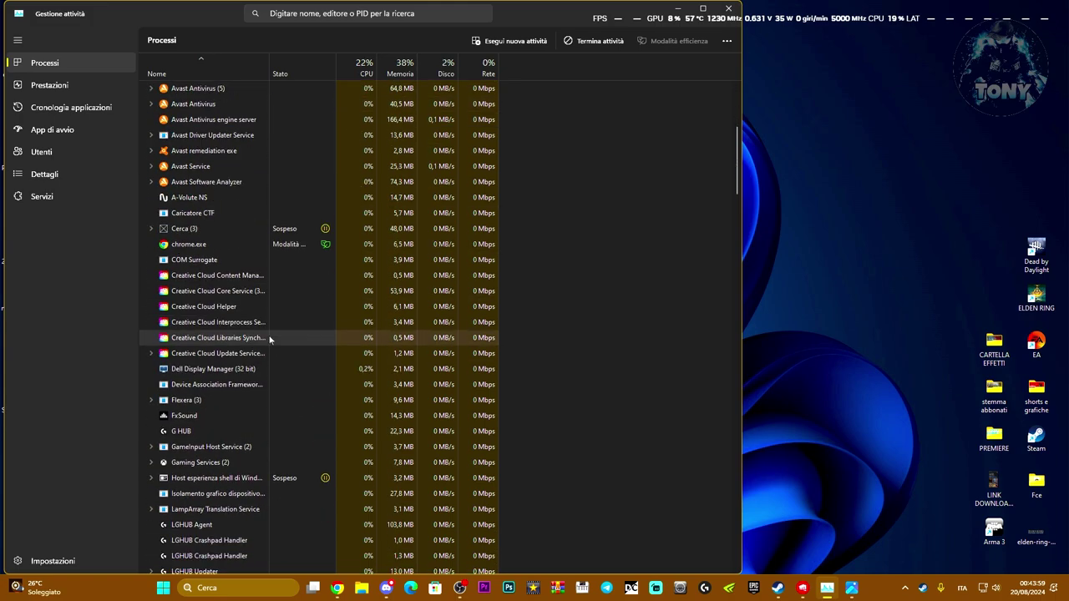
scroll(267, 330, "down", 7)
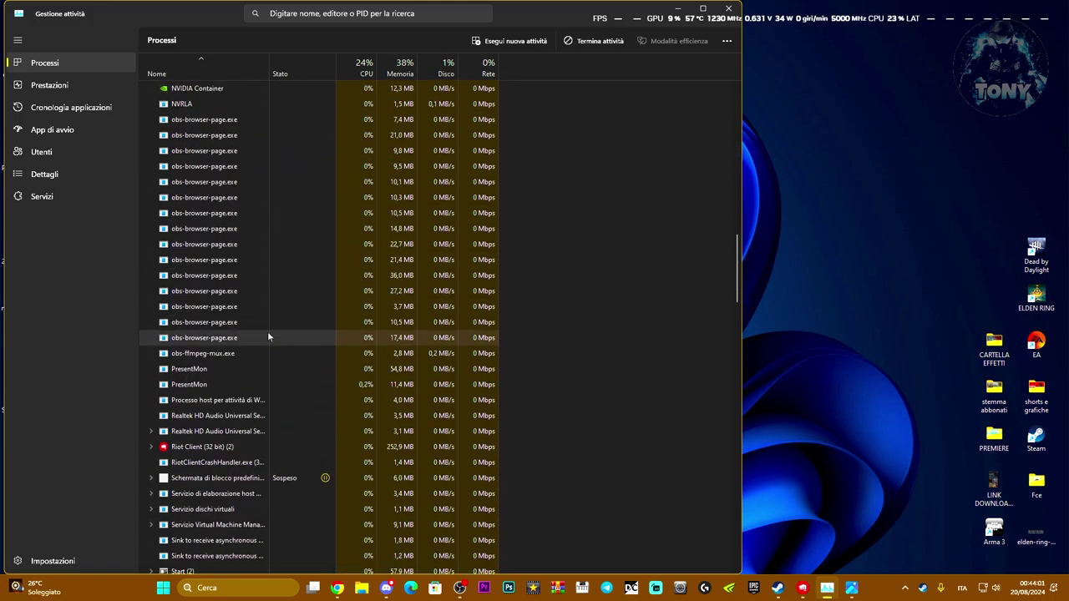
left_click(151, 440)
scroll(212, 420, "down", 1)
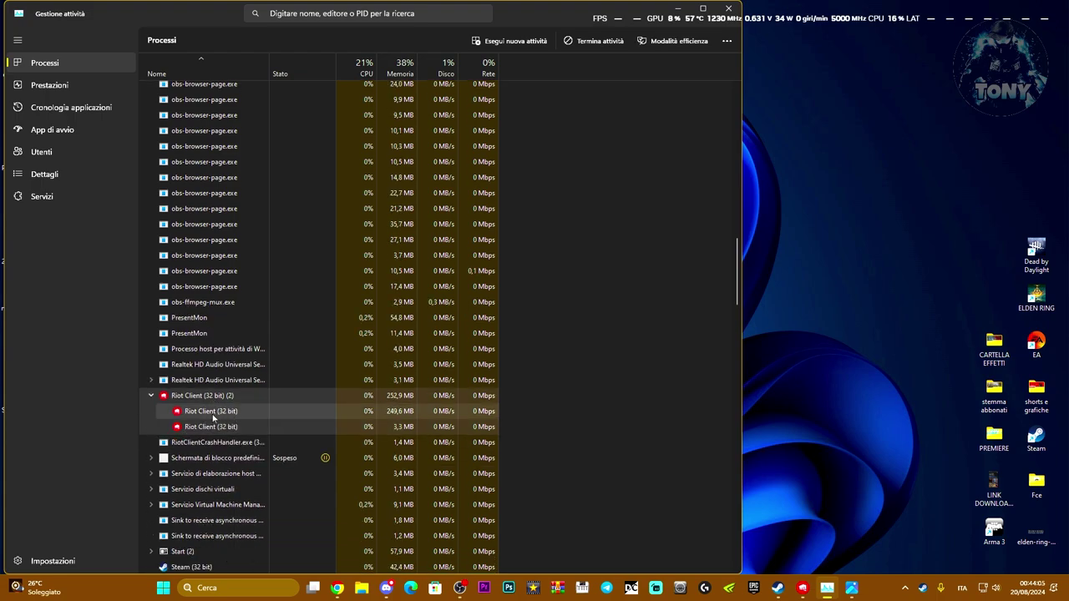
right_click(213, 411)
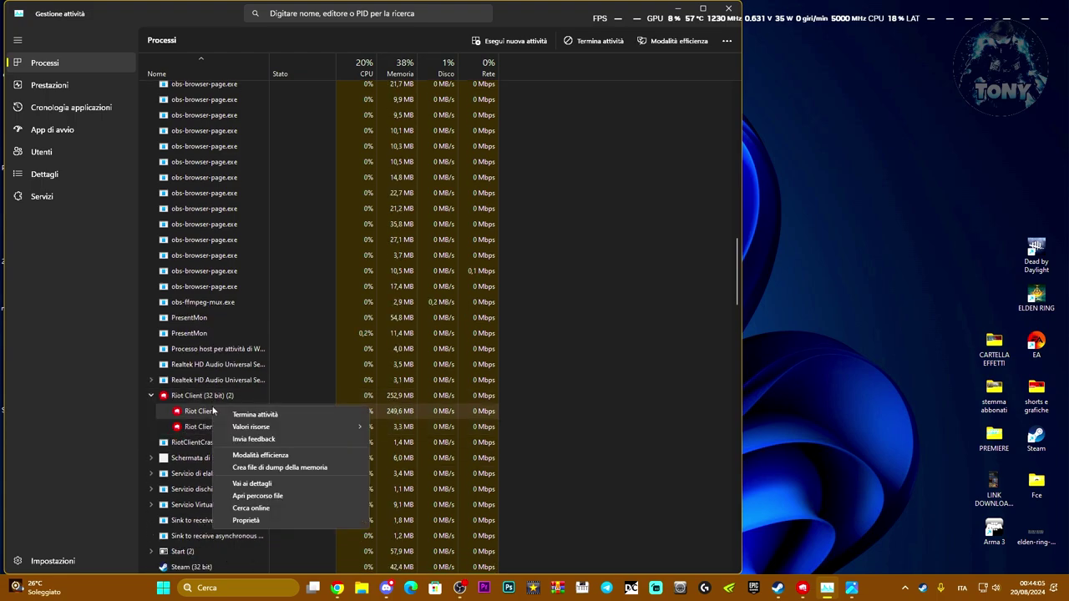
left_click(265, 486)
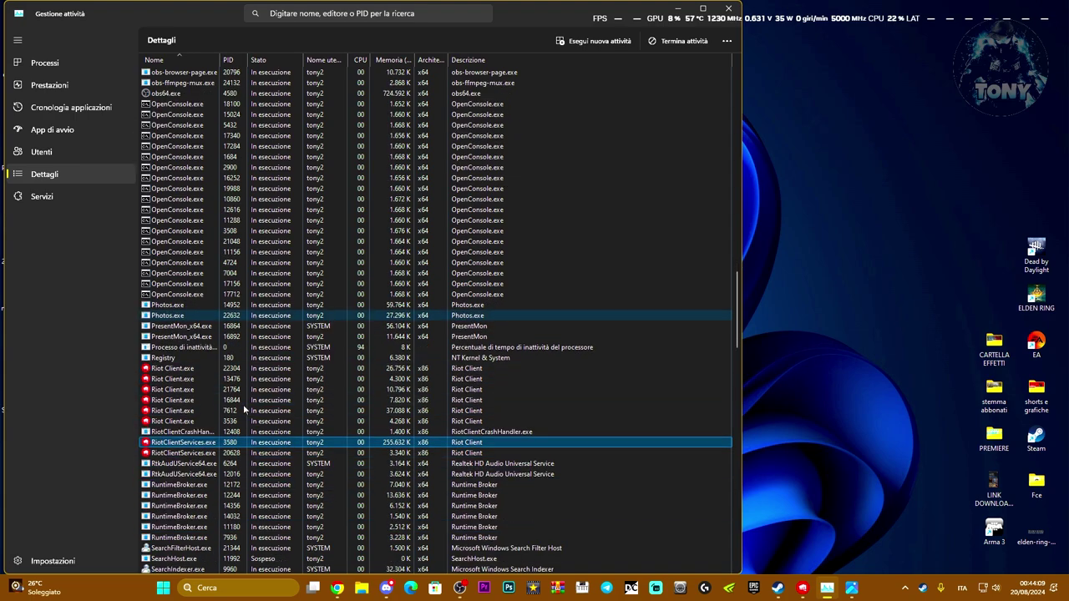
Raise the priority of the first Riot Client.exe process in the details list
scroll(245, 409, "down", 1)
left_click(182, 327)
right_click(175, 329)
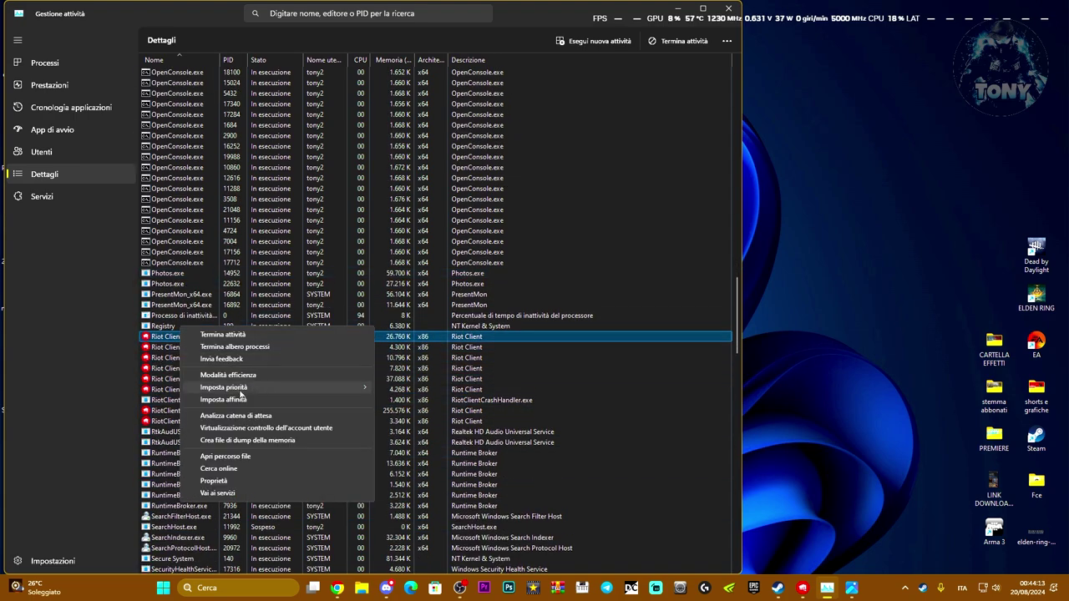
mouse_move(230, 389)
left_click(404, 408)
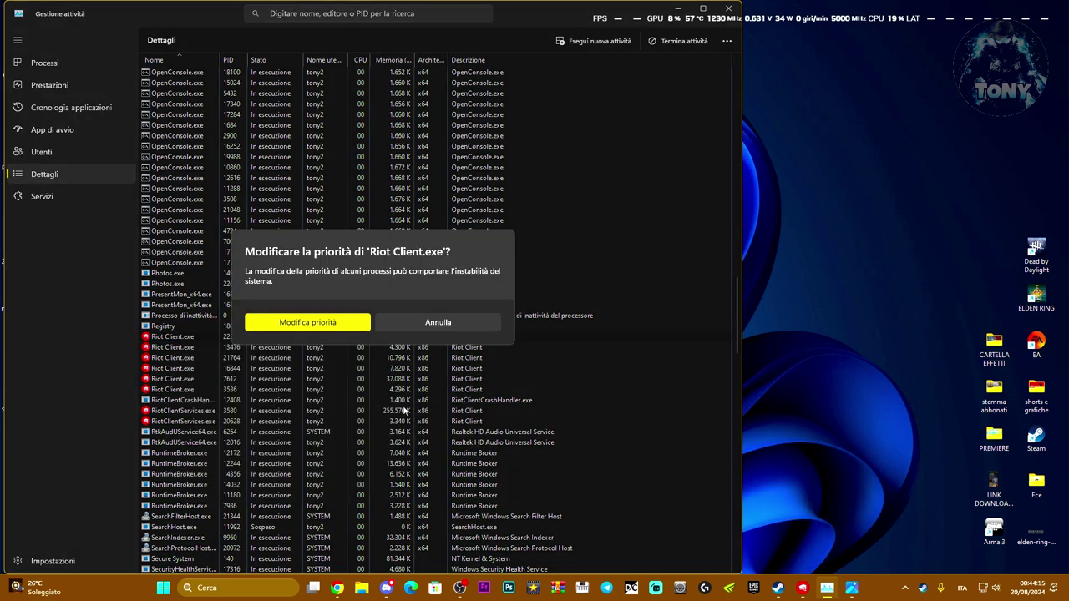
left_click(302, 326)
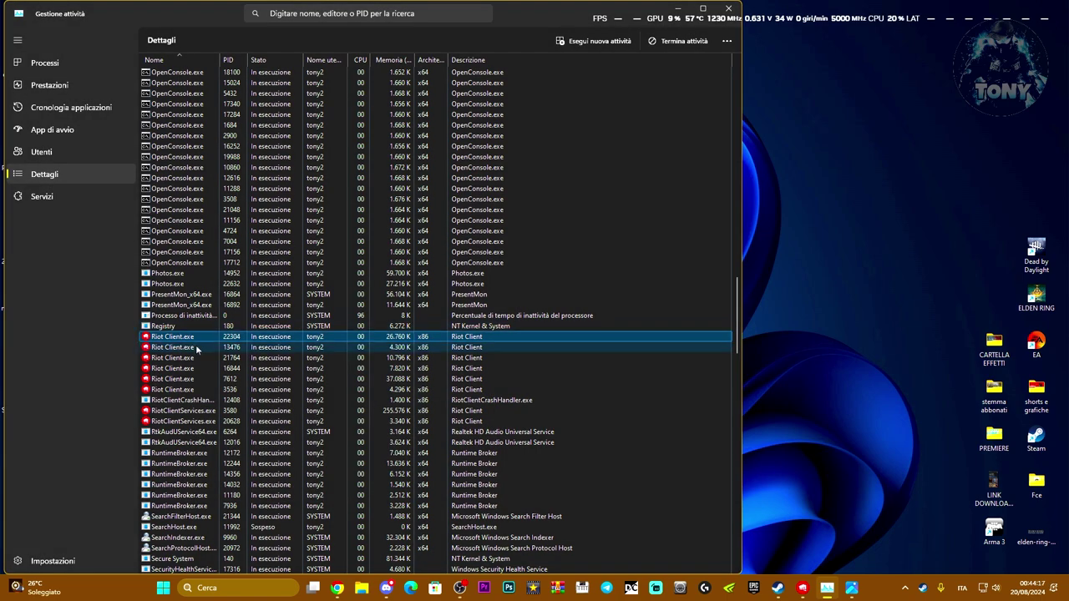
Set the priority of the first RiotClientServices.exe process to Alta
right_click(186, 400)
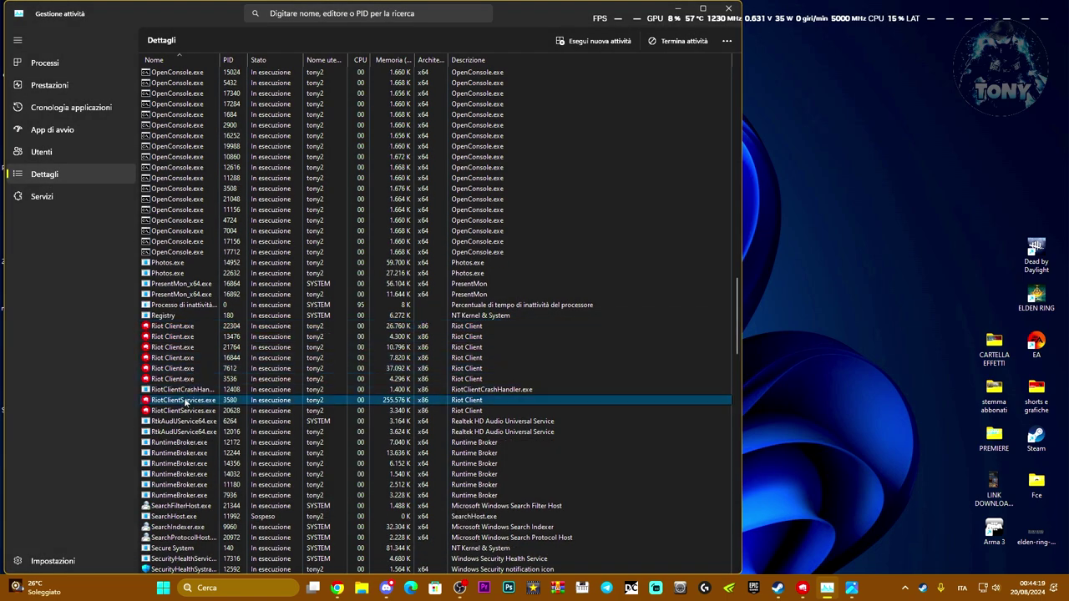
mouse_move(248, 460)
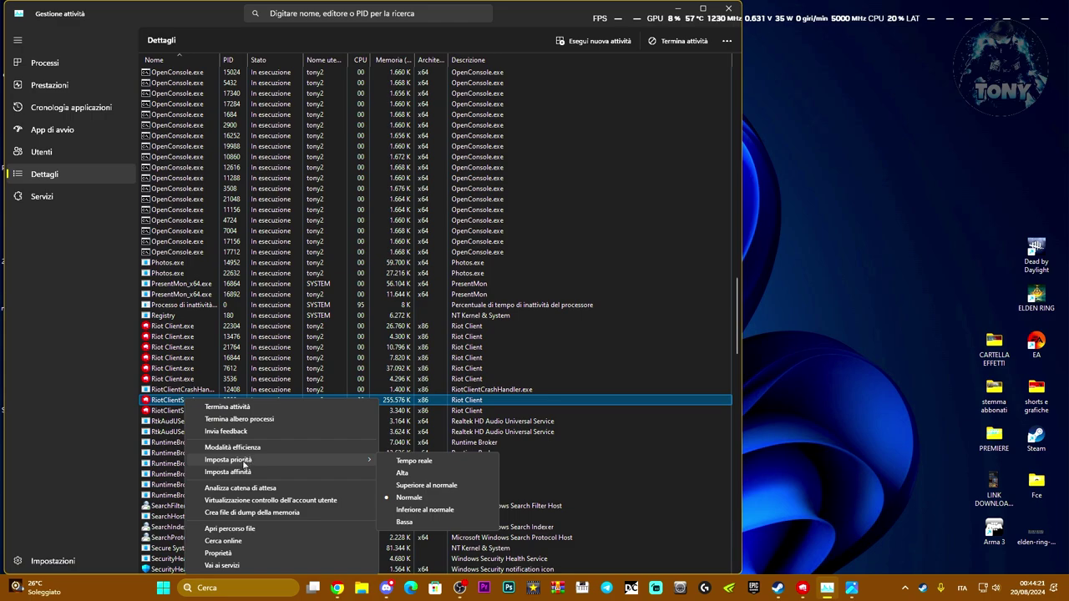
left_click(409, 472)
left_click(326, 322)
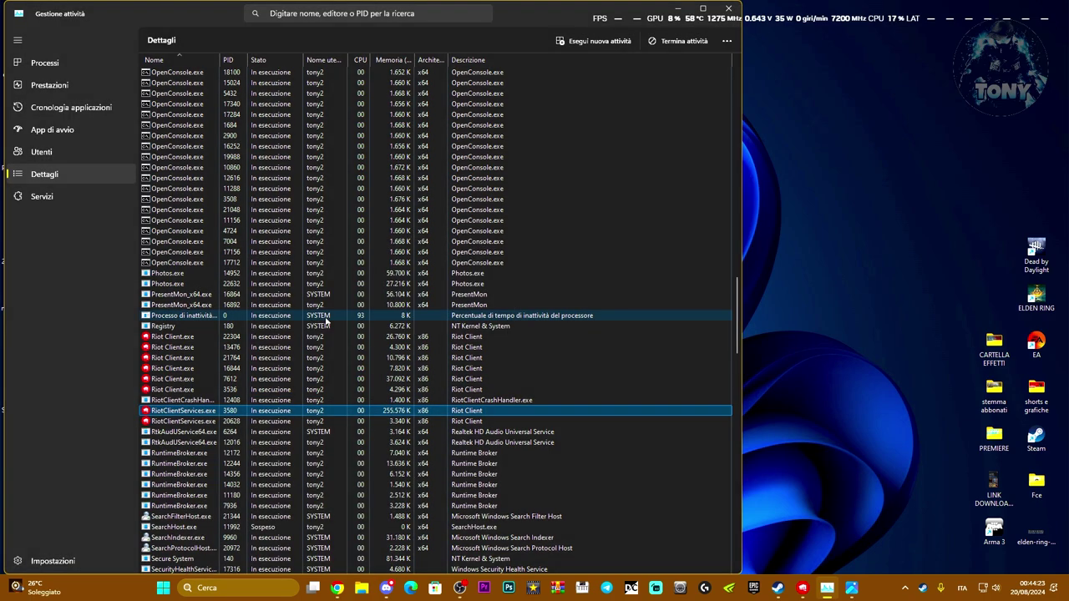
End the first RiotClientServices.exe process and close Task Manager
left_click(178, 337)
left_click(181, 410)
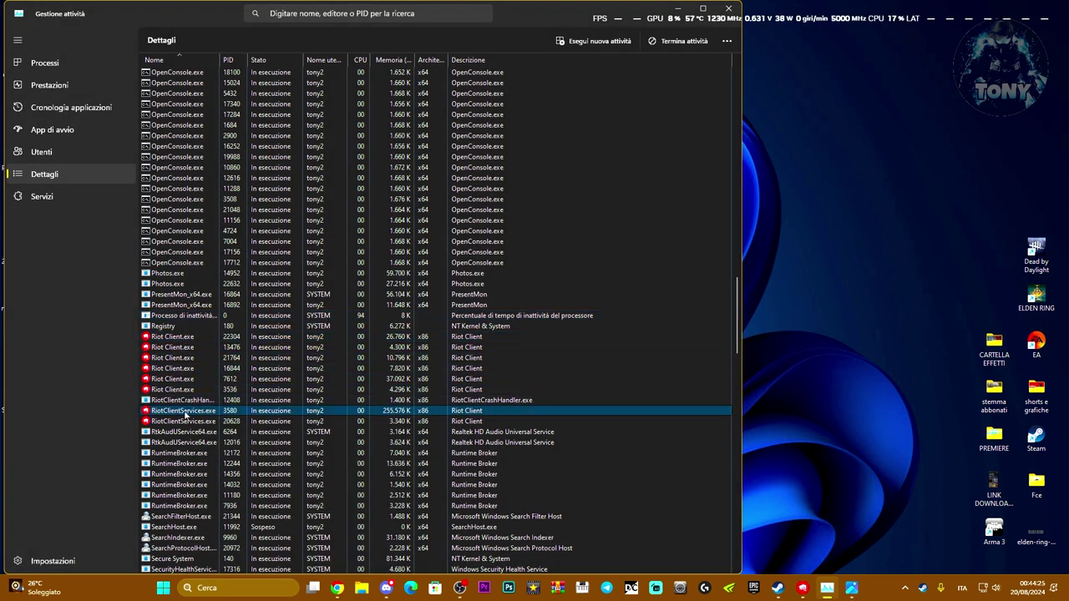
right_click(197, 413)
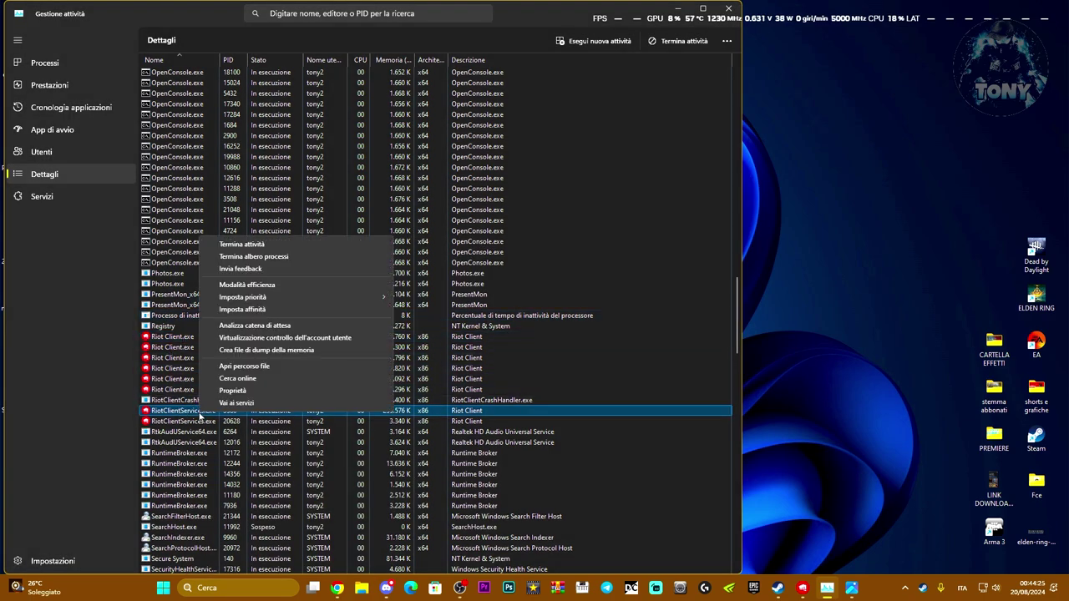
left_click(242, 244)
left_click(291, 392)
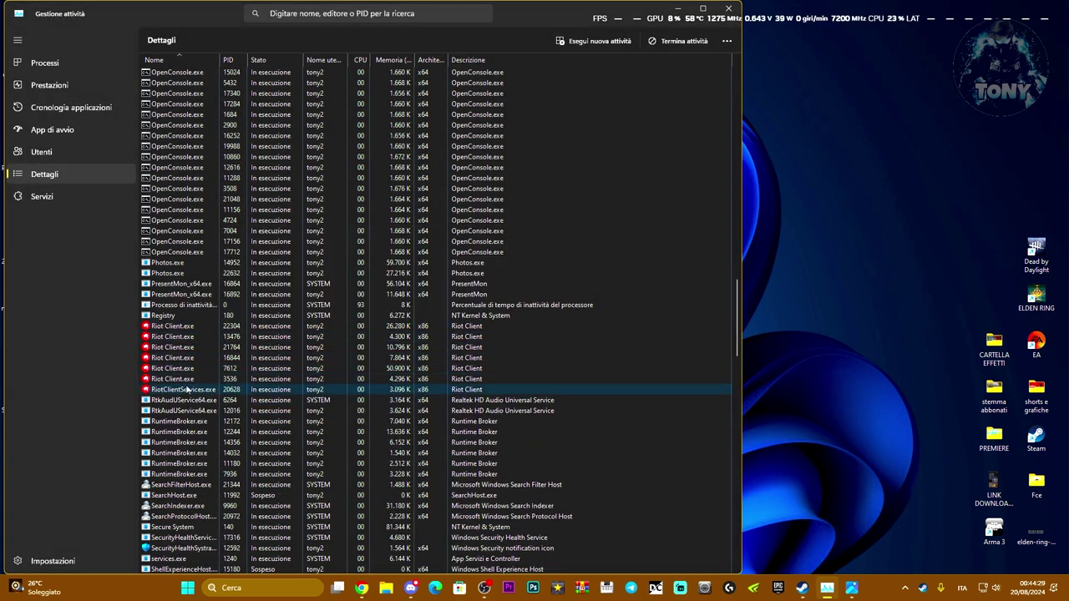
scroll(250, 334, "up", 20)
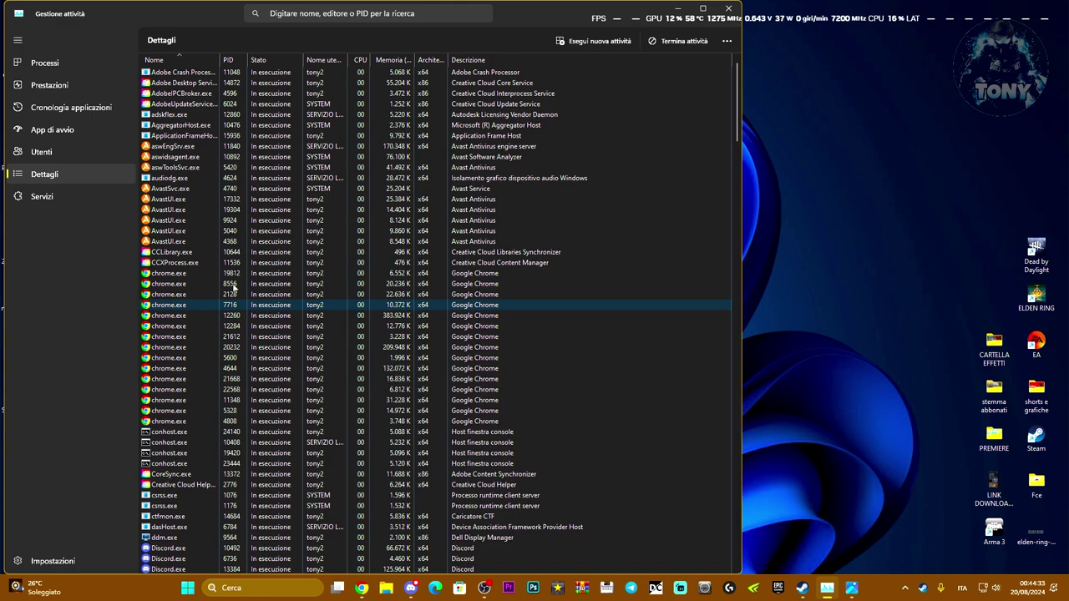
left_click(728, 8)
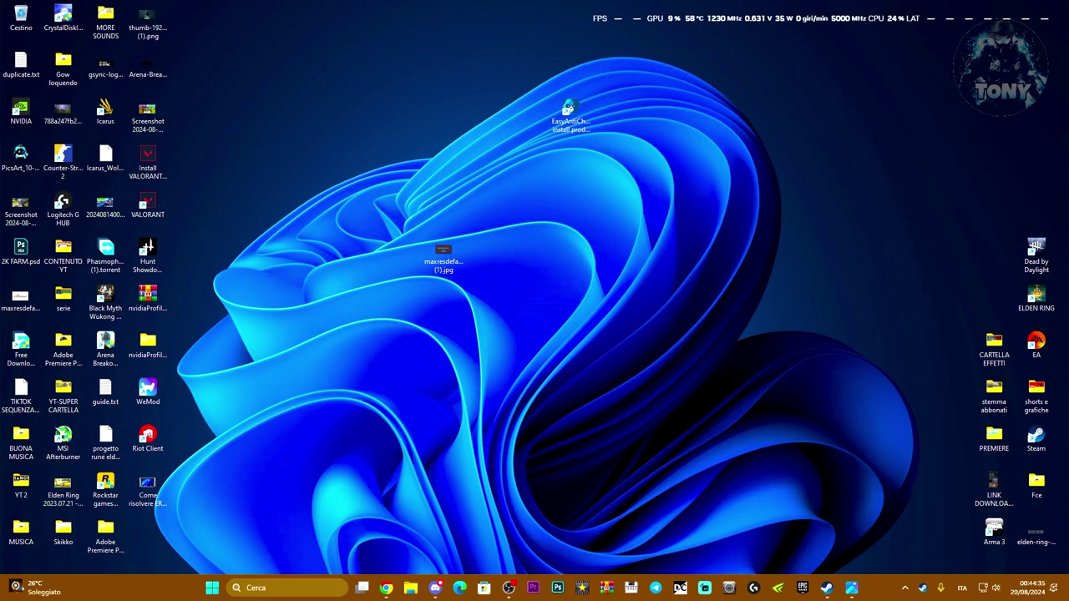
Search Windows for "Servizi" and open the Servizi system console
left_click(276, 587)
type("SERVIzi")
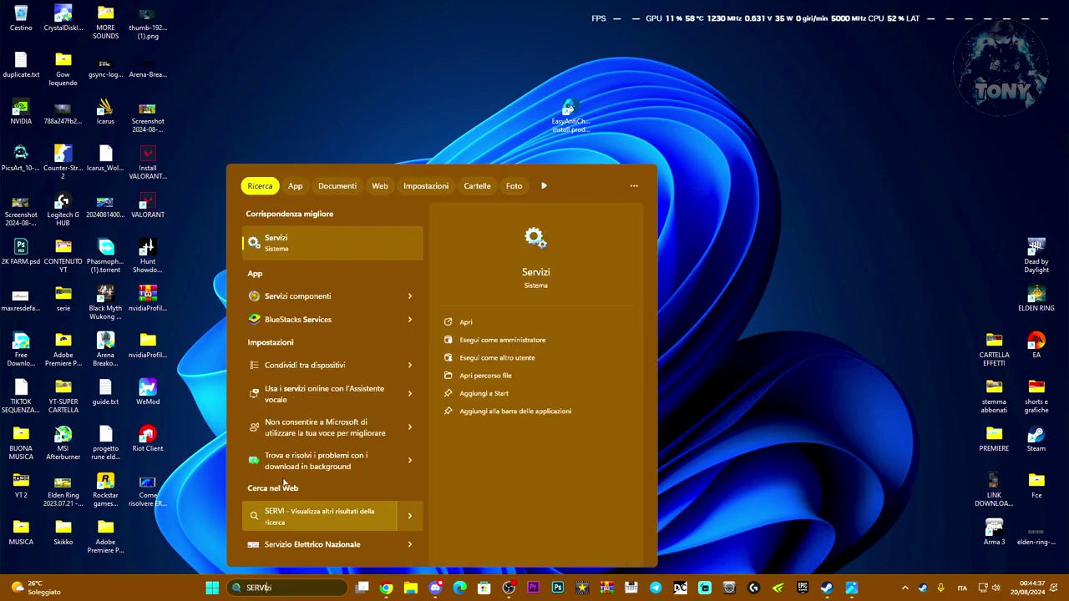
left_click(295, 247)
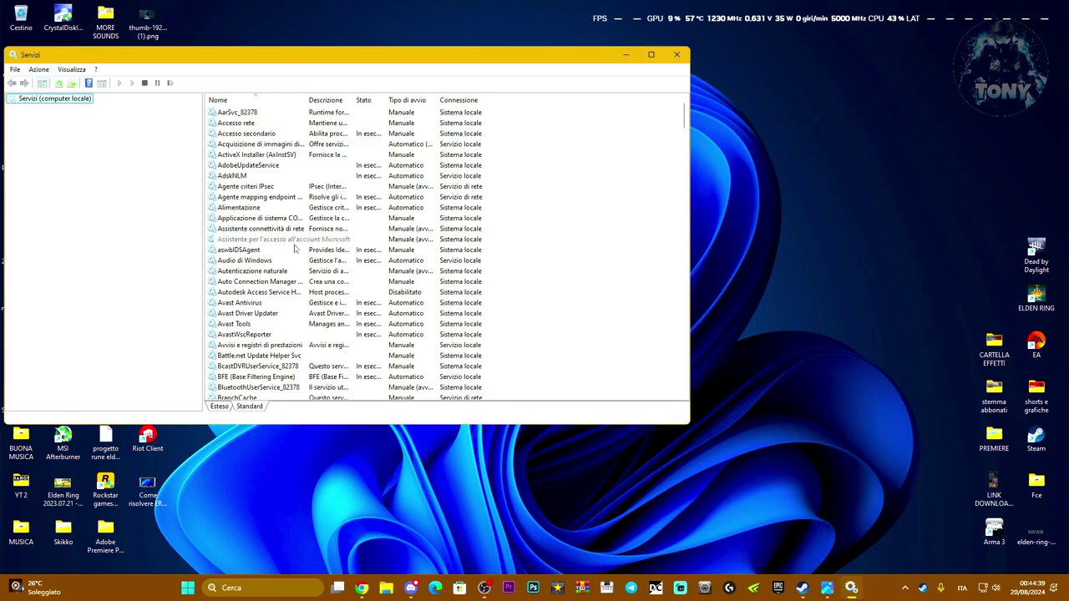
Open the properties of the vgc service and arrange the windows so the service list stays in view
scroll(310, 247, "down", 20)
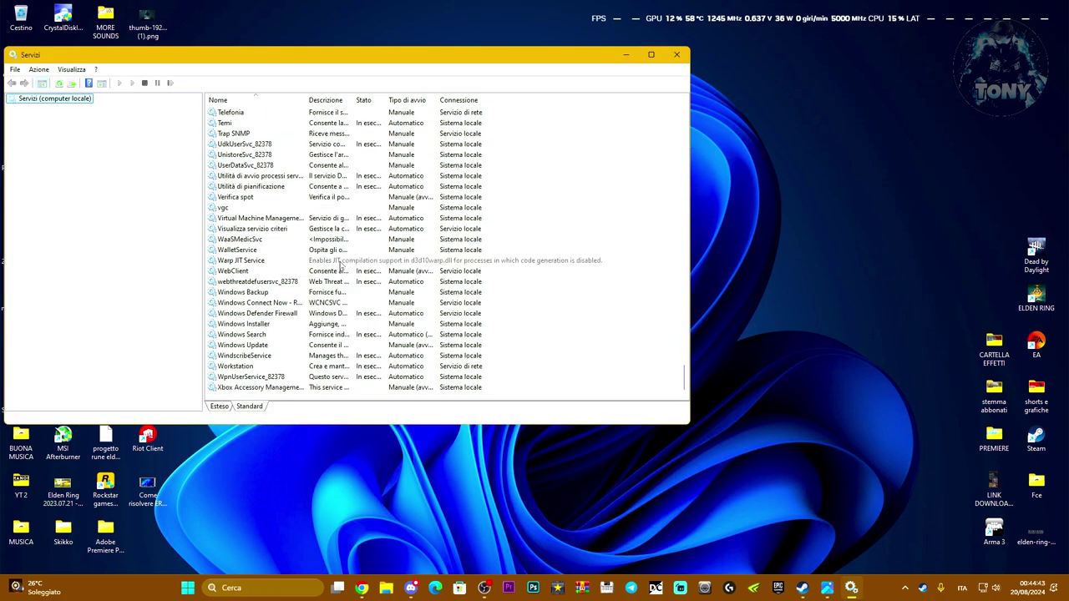
left_click(223, 209)
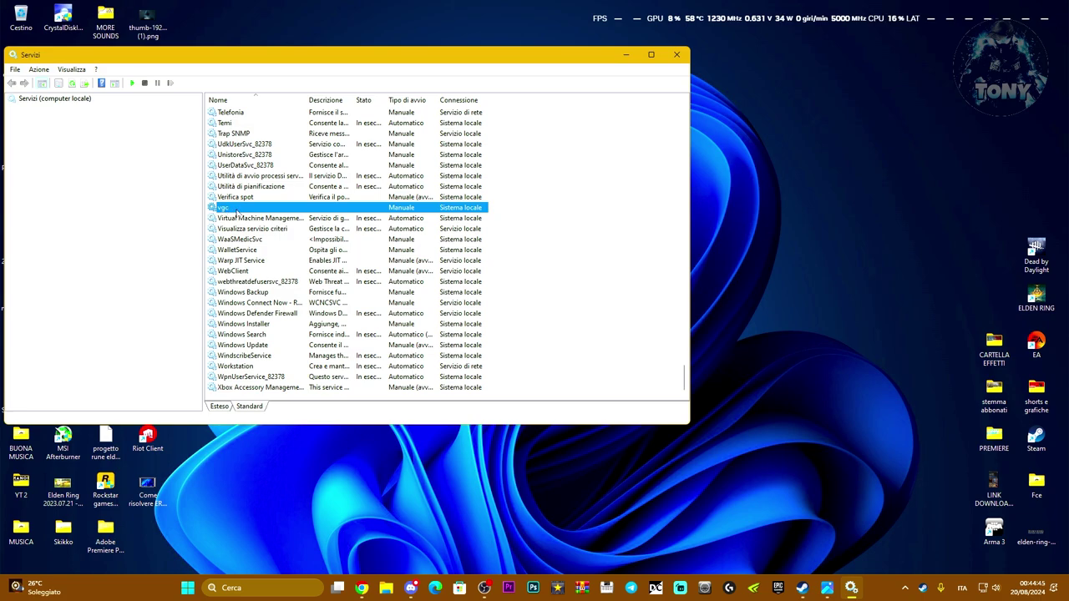
left_click_drag(264, 57, 422, 84)
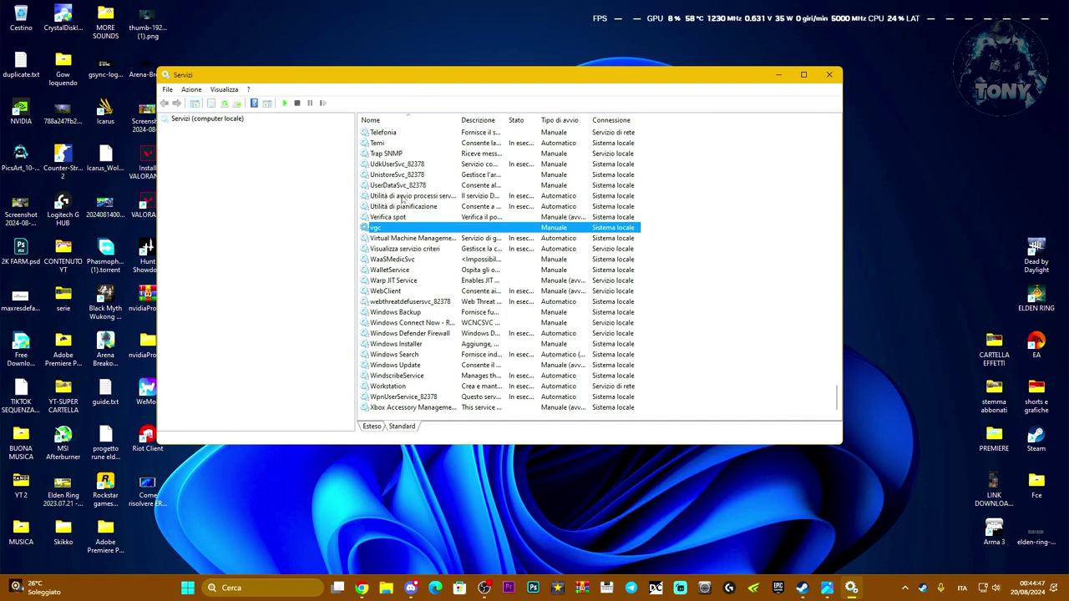
double_click(388, 230)
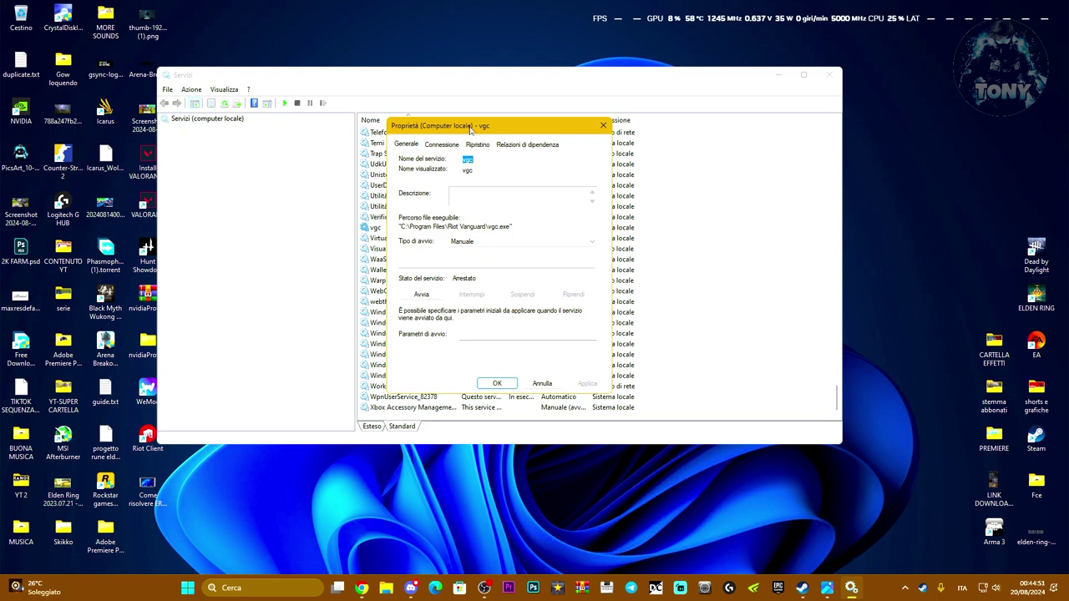
left_click_drag(470, 129, 591, 136)
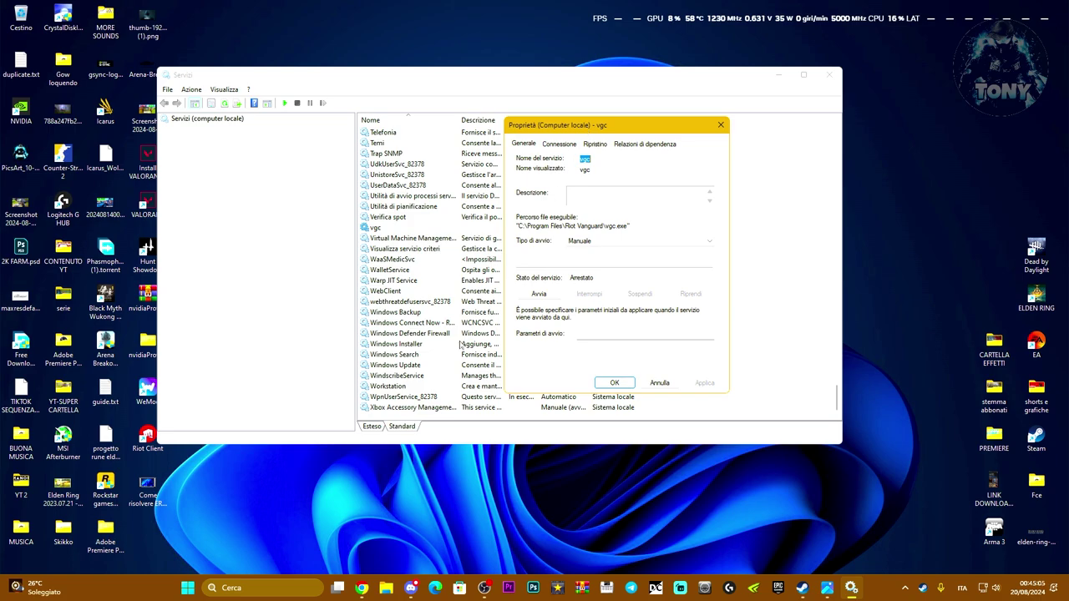
Switch to the YouTube tutorial on error 1067 and Secure Boot in Chrome, jump back and pause it at 2:45
left_click(361, 590)
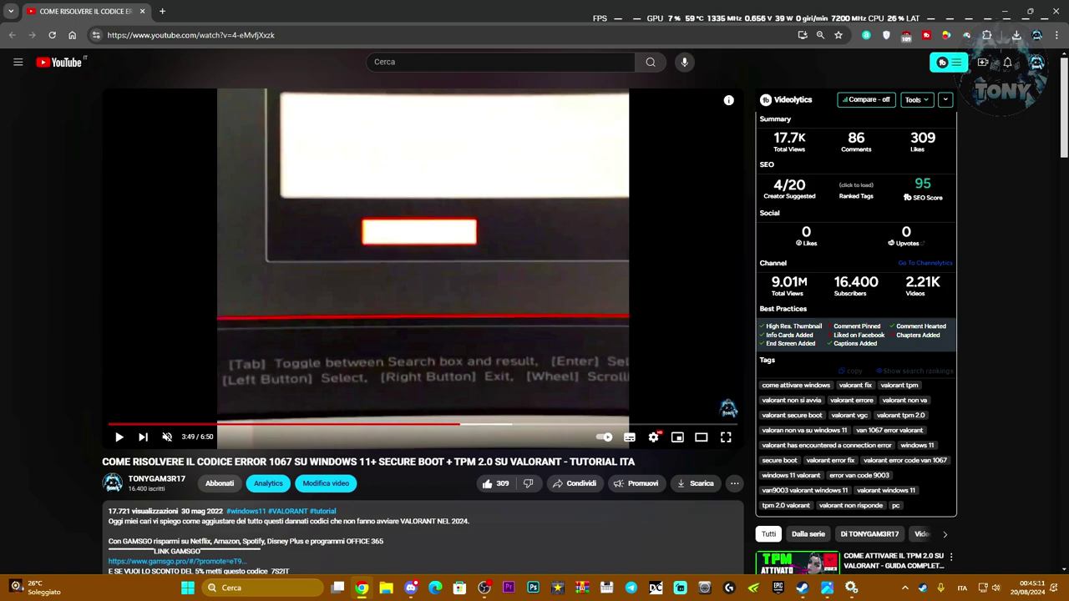
left_click(355, 426)
left_click(386, 378)
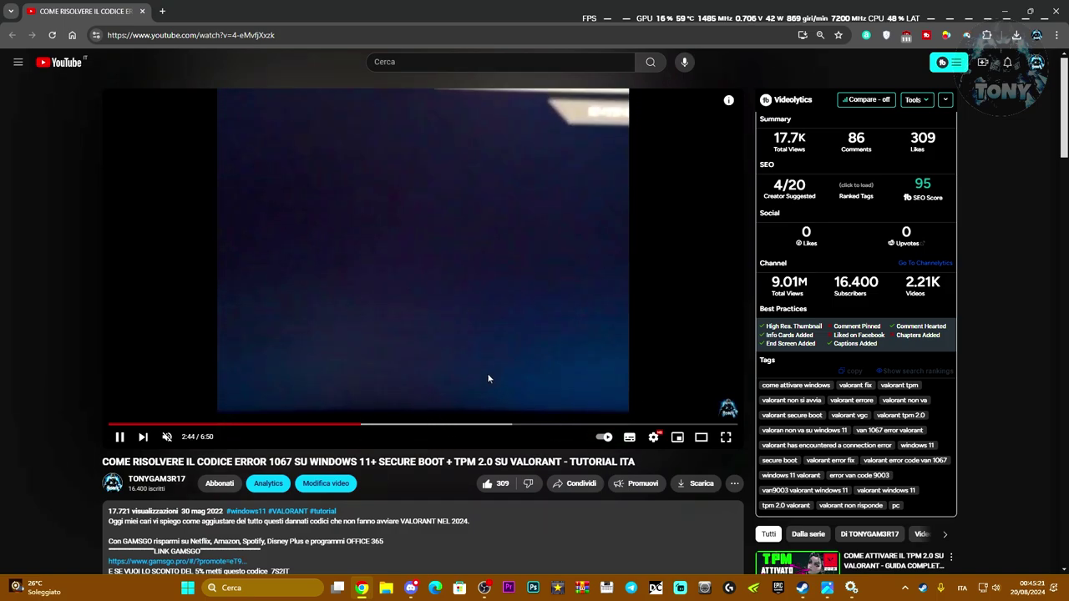
key("space")
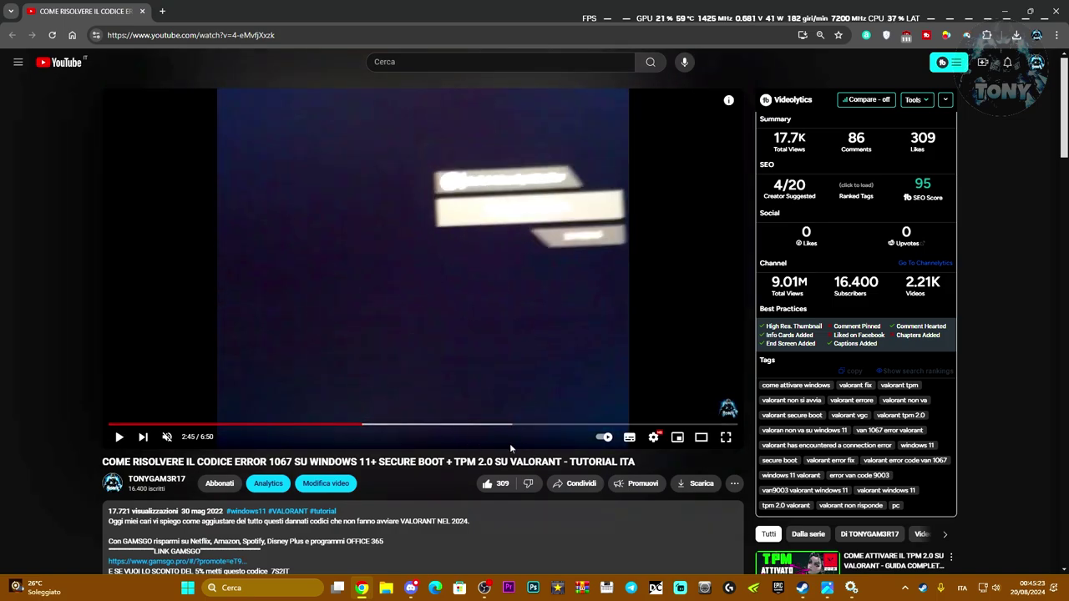
left_click(470, 389)
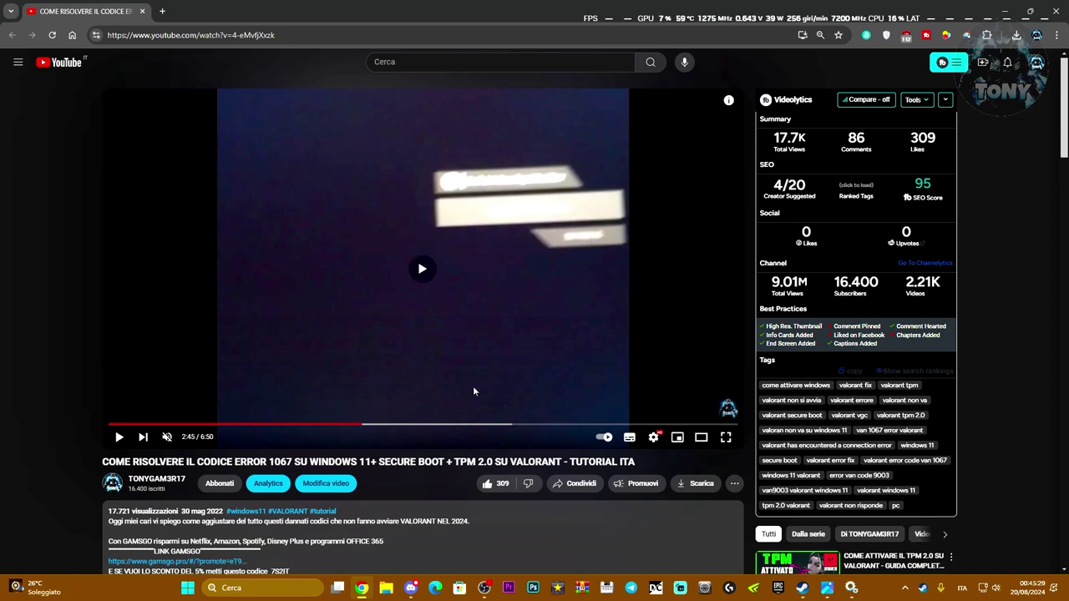
Skip ahead in the tutorial video to review the BIOS Secure Boot setting, pausing at 3:19 before continuing
left_click(375, 428)
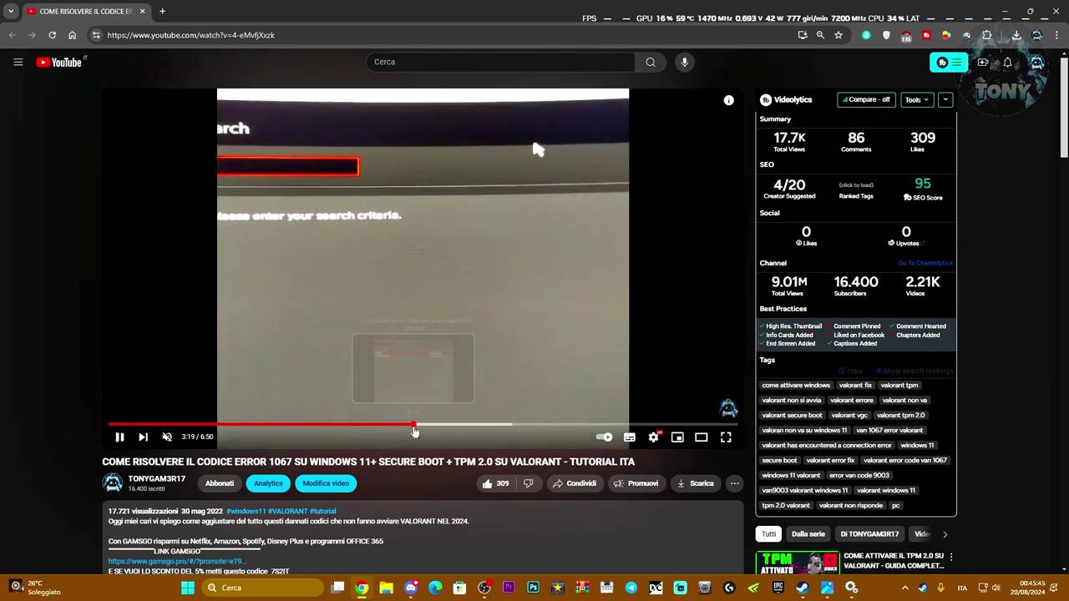
left_click(247, 202)
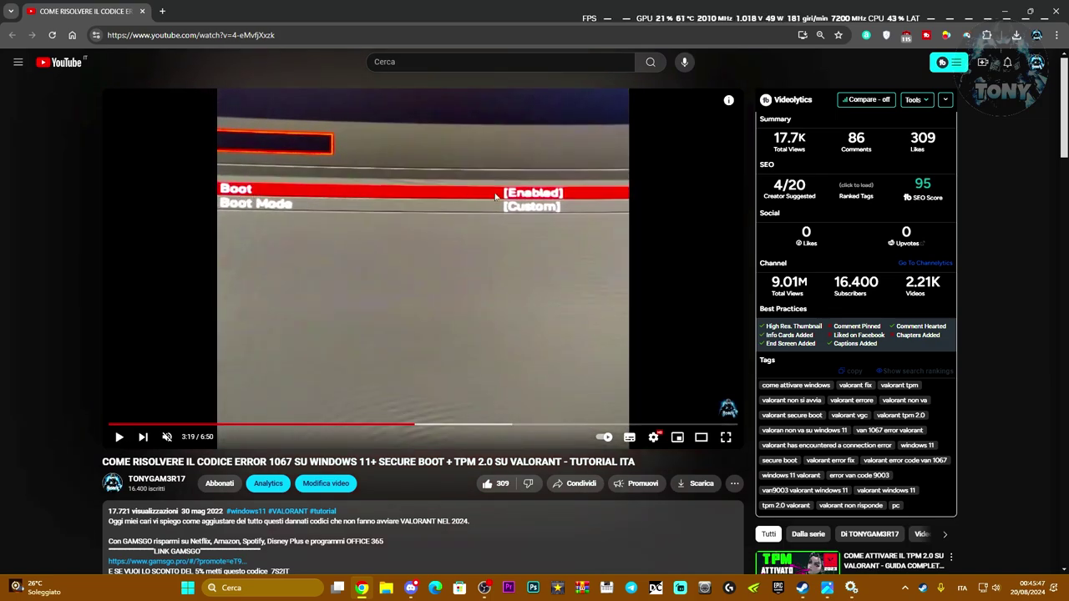
left_click(491, 278)
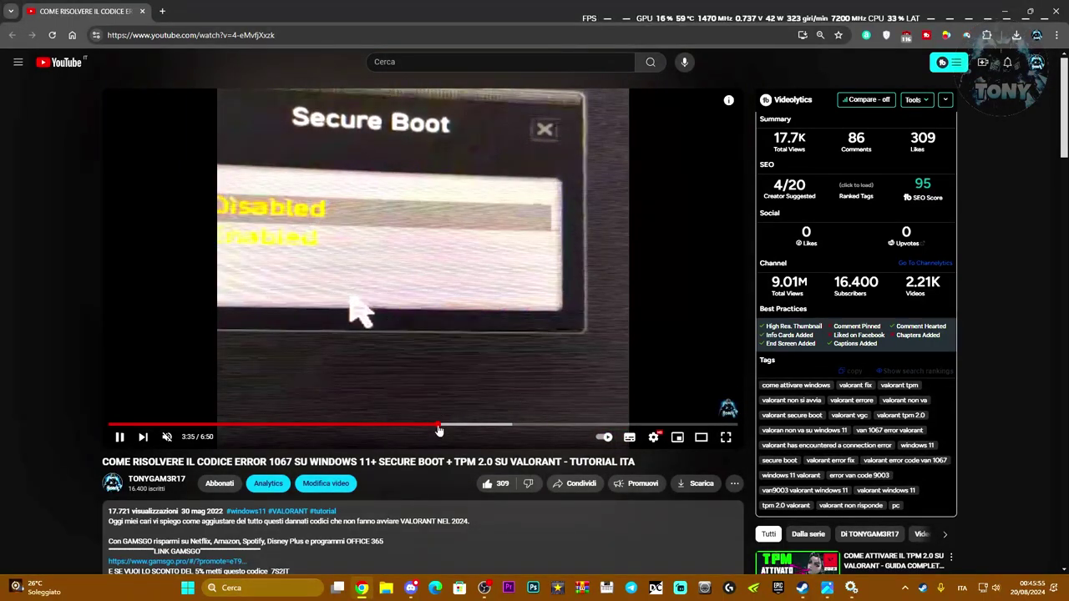
Skip through the tutorial video's Secure Boot mode and save-and-exit scenes towards the TPM settings section
left_click(440, 425)
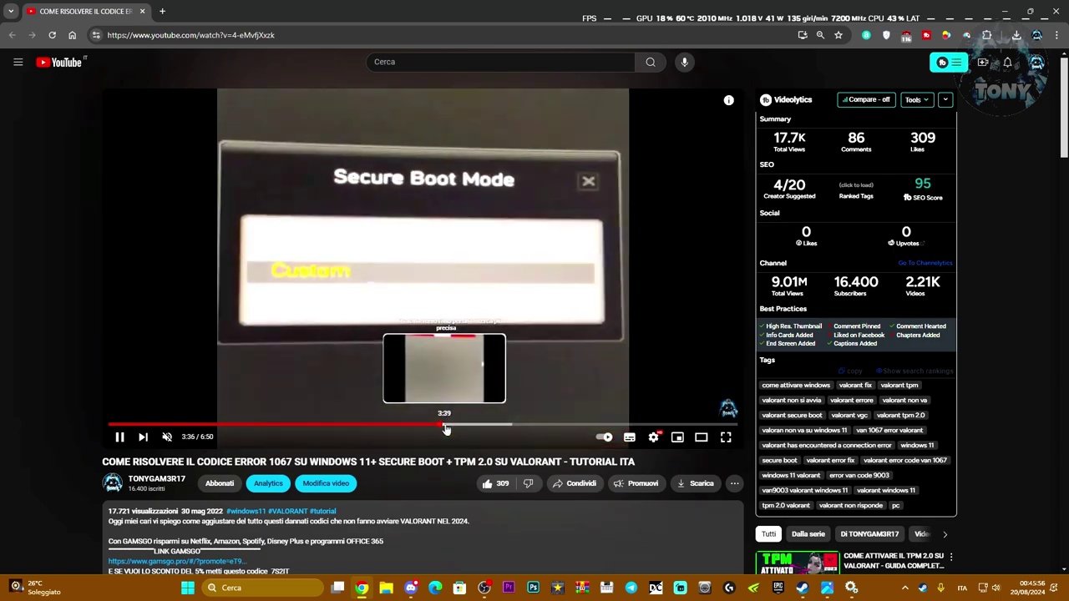
left_click(446, 426)
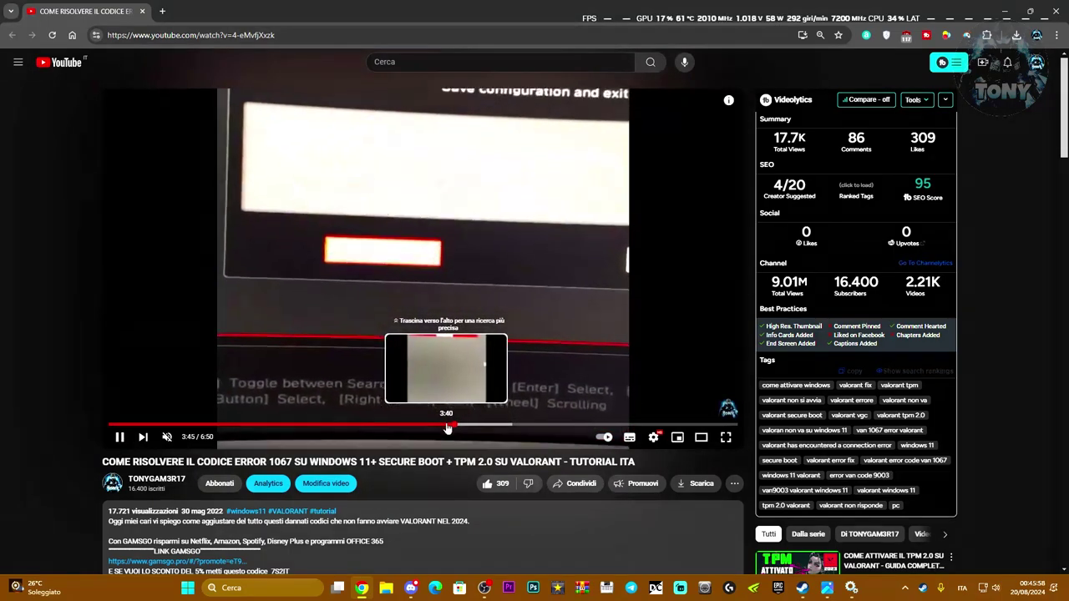
left_click(447, 428)
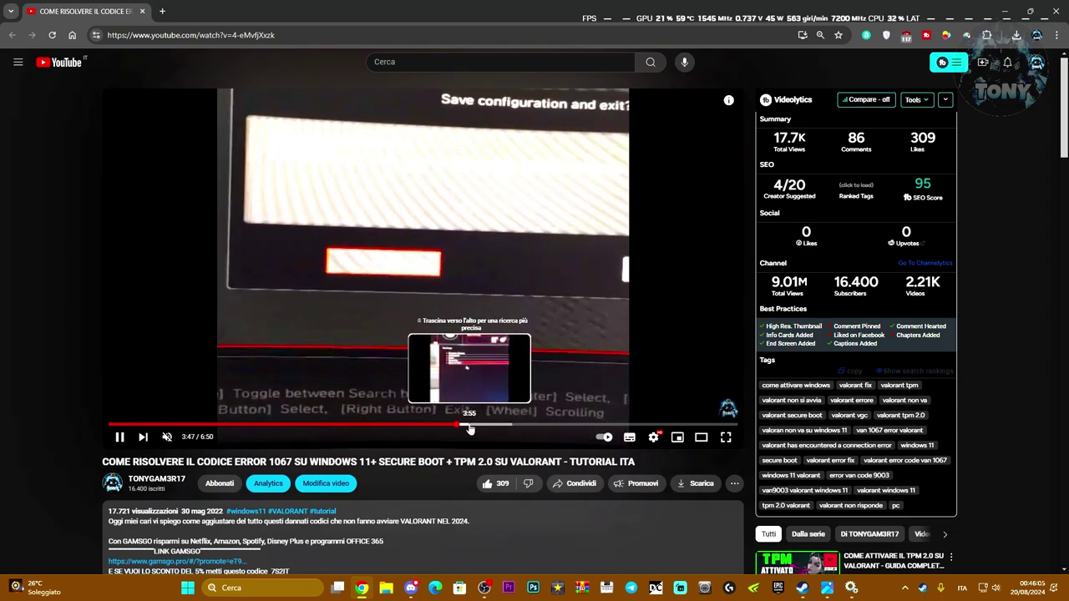
left_click(465, 428)
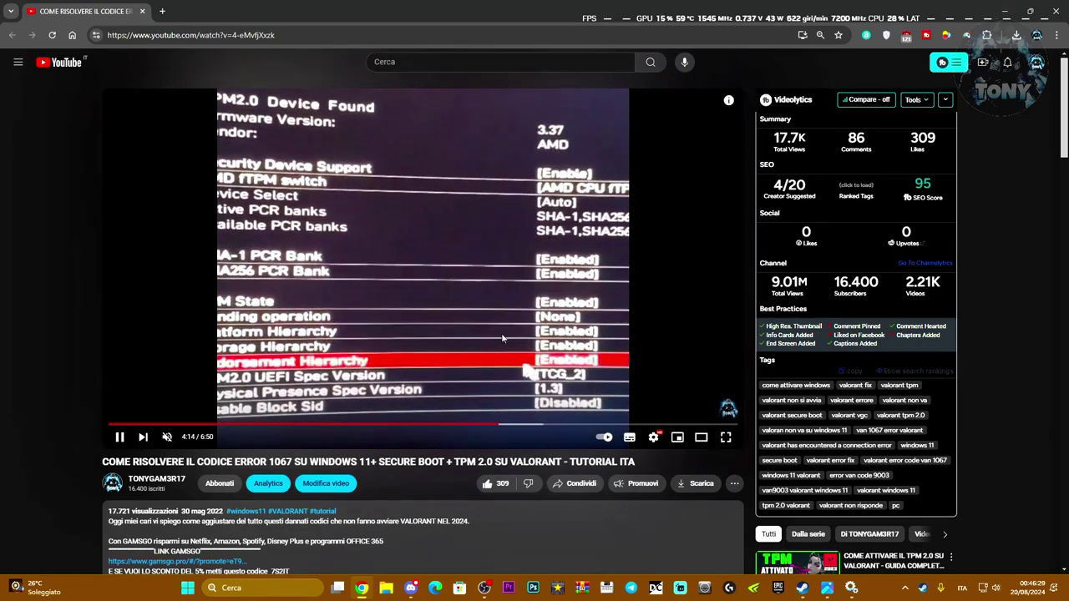
Review the tutorial's BIOS TPM settings in full screen, skip ahead, pause at 4:35 and leave full screen
left_click(727, 443)
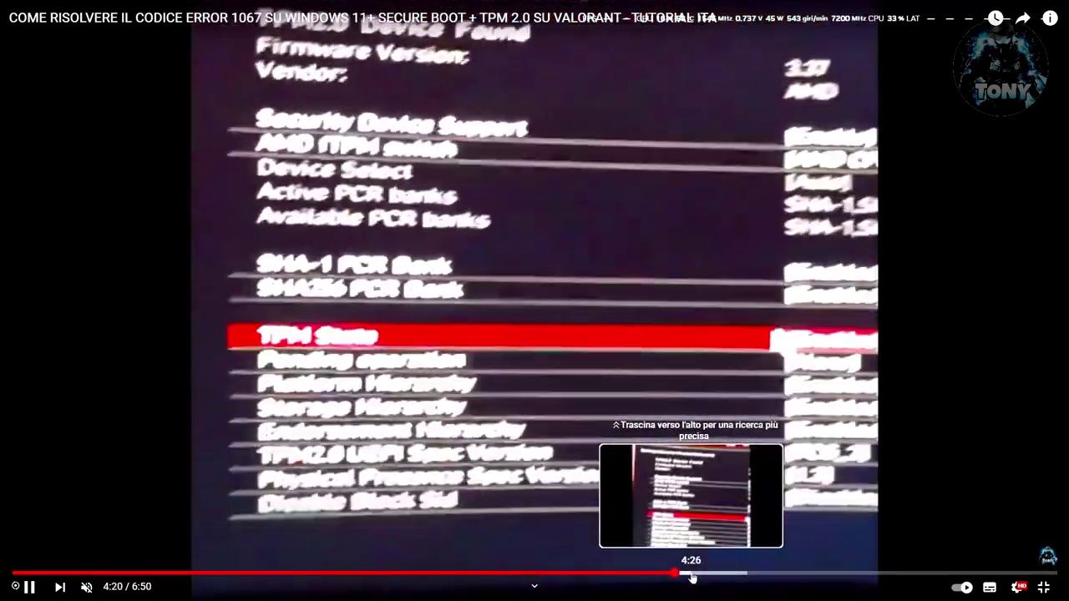
left_click(691, 575)
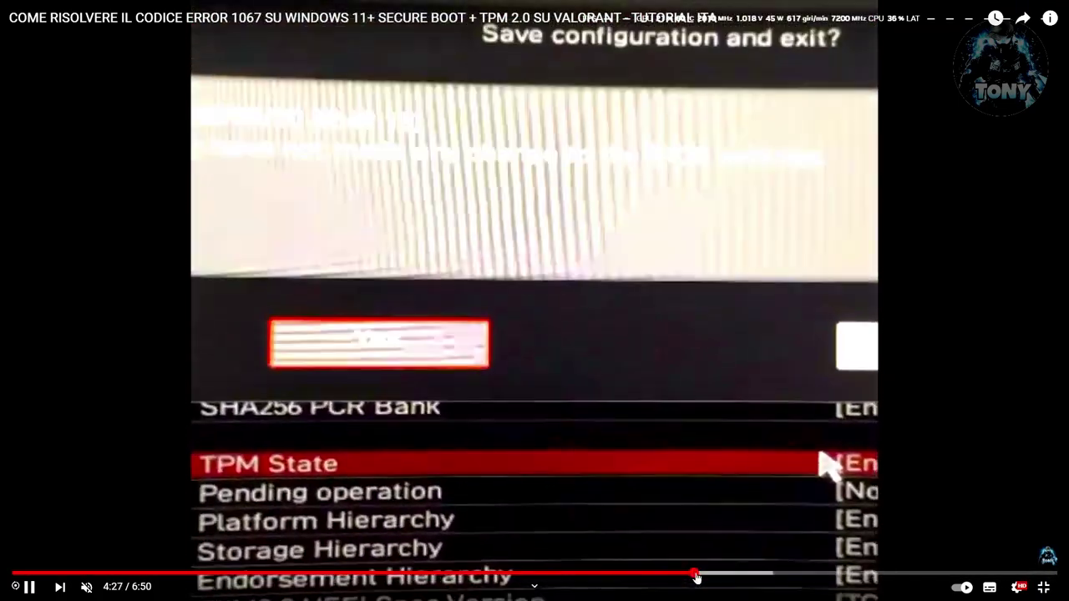
left_click(711, 574)
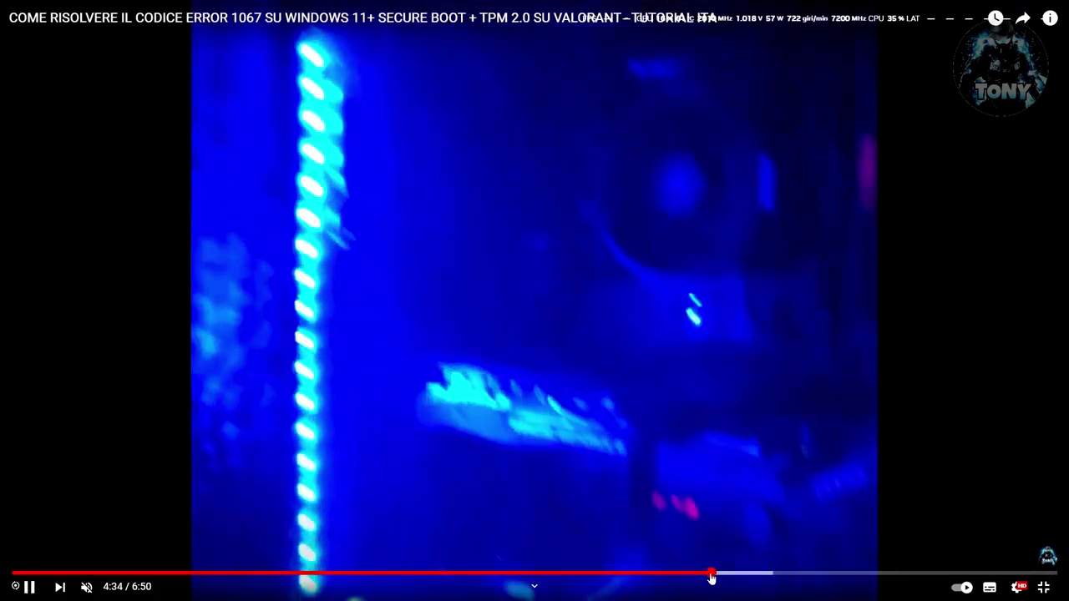
left_click(695, 510)
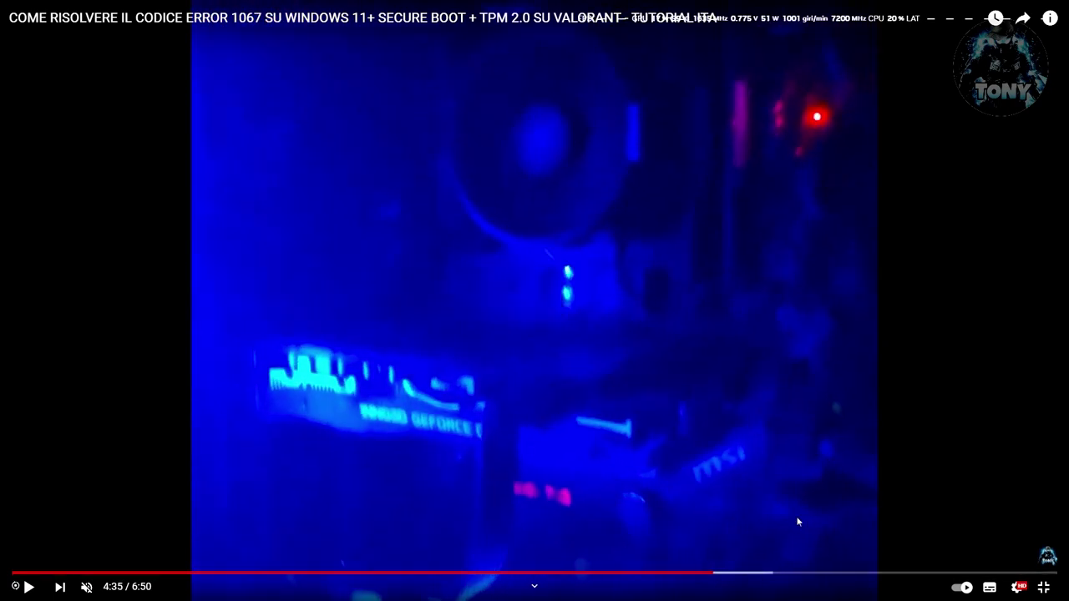
left_click(1043, 587)
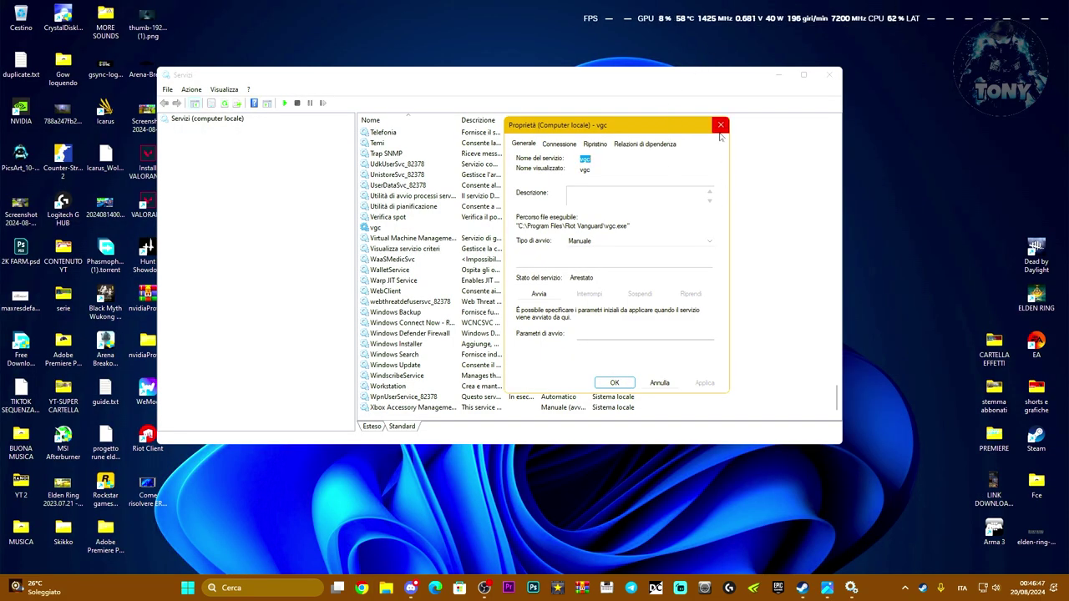
Start the vgc service with its startup type kept on Manuale, confirm its properties and close the Servizi console
double_click(592, 241)
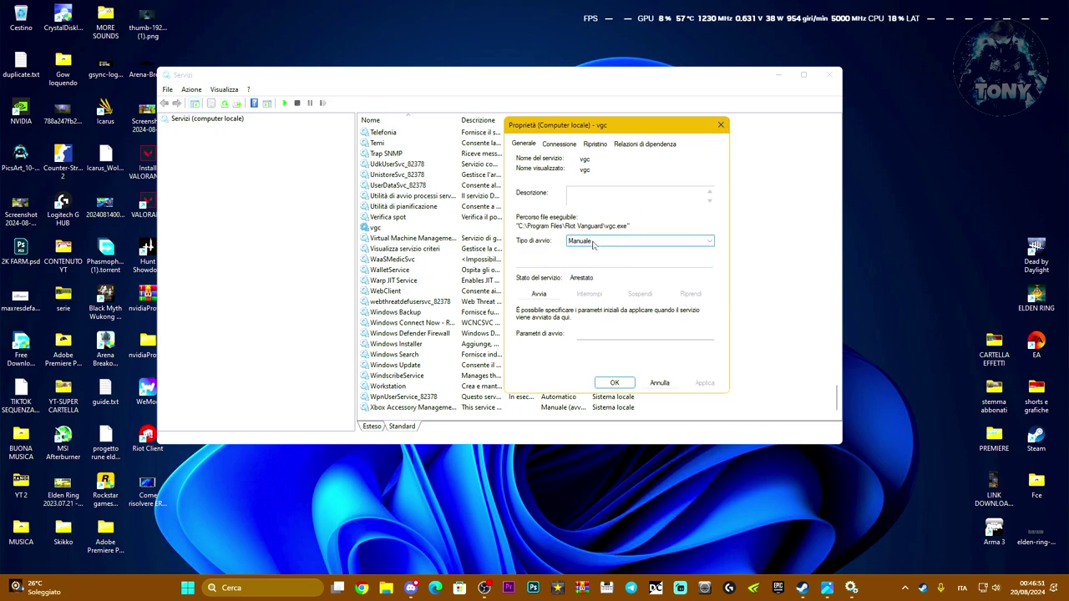
left_click(539, 295)
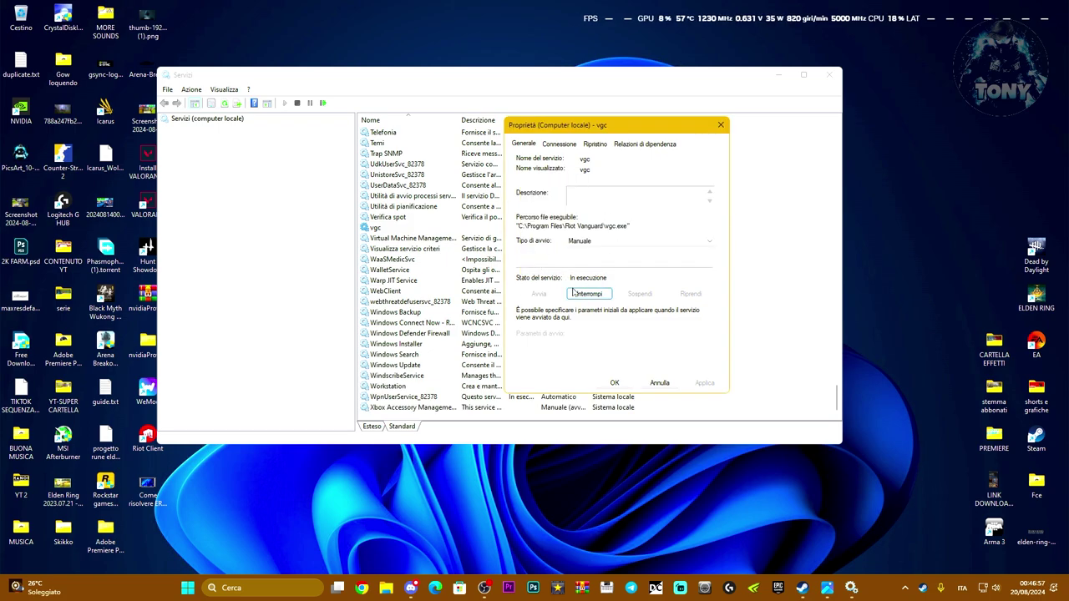
left_click(615, 383)
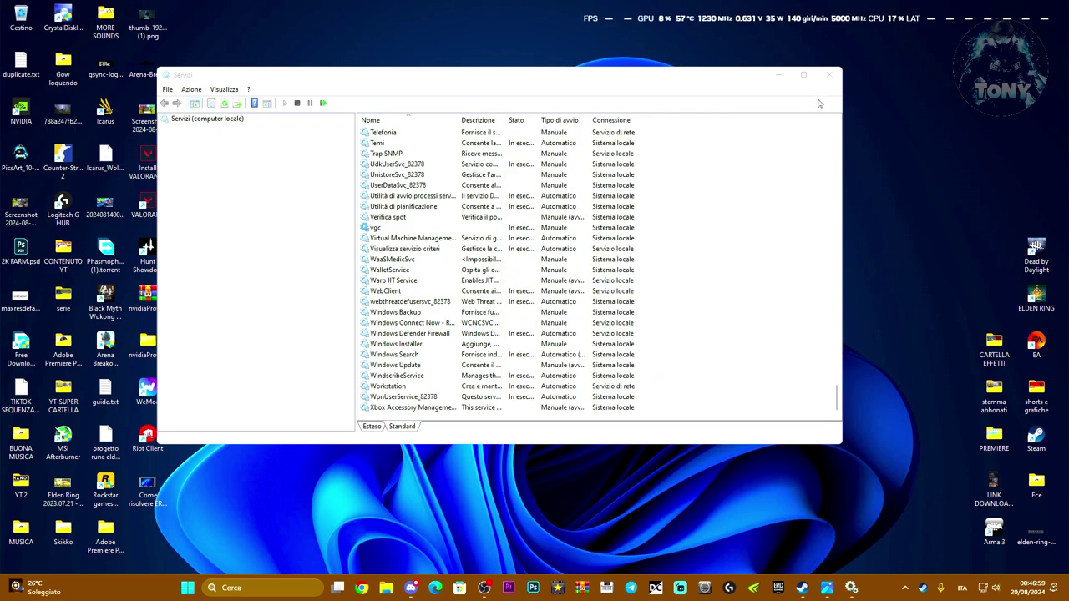
left_click(626, 312)
left_click(829, 75)
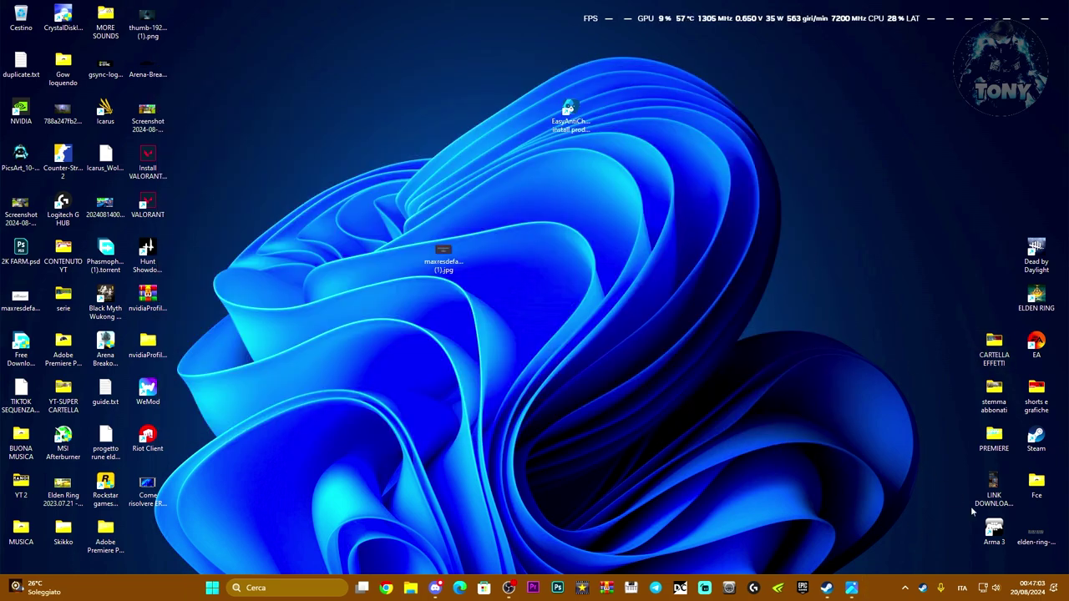
Review the Ripristino della rete option in the advanced network settings, then close the settings without resetting
right_click(983, 587)
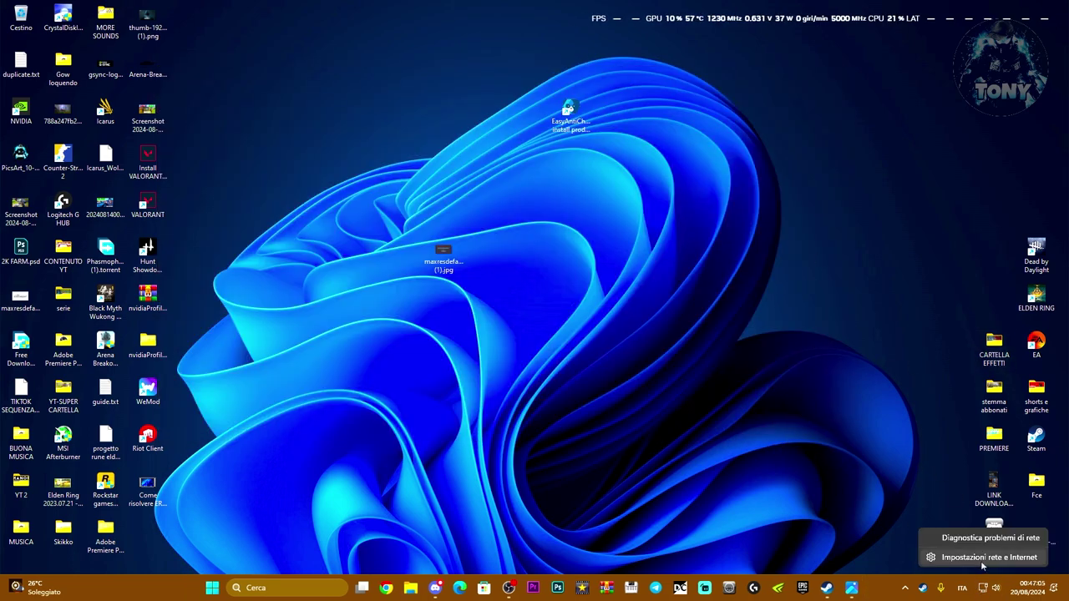
left_click(982, 560)
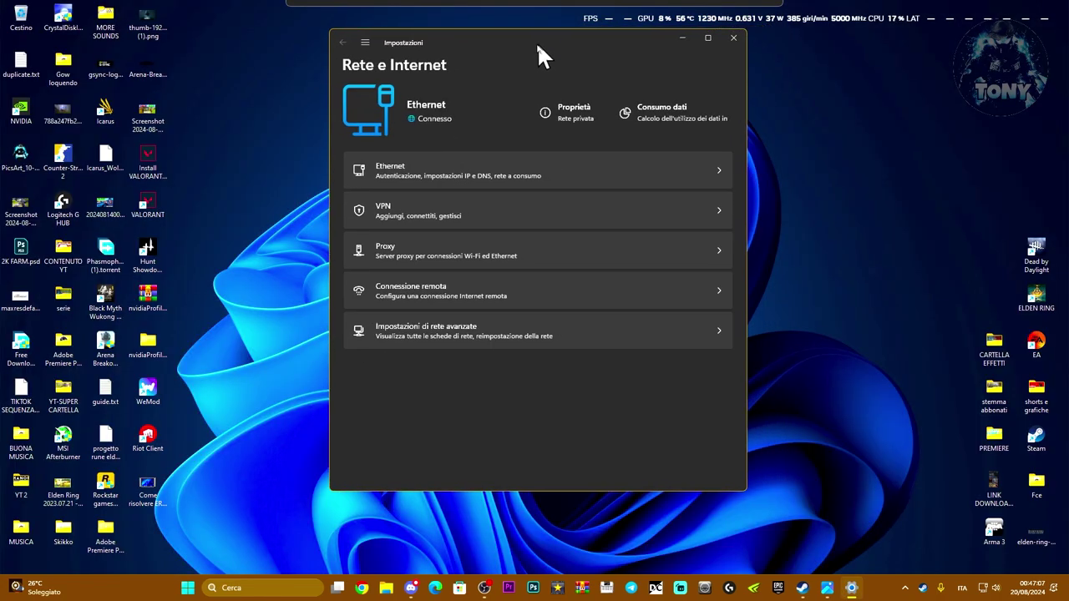
left_click_drag(537, 41, 516, 44)
left_click(444, 326)
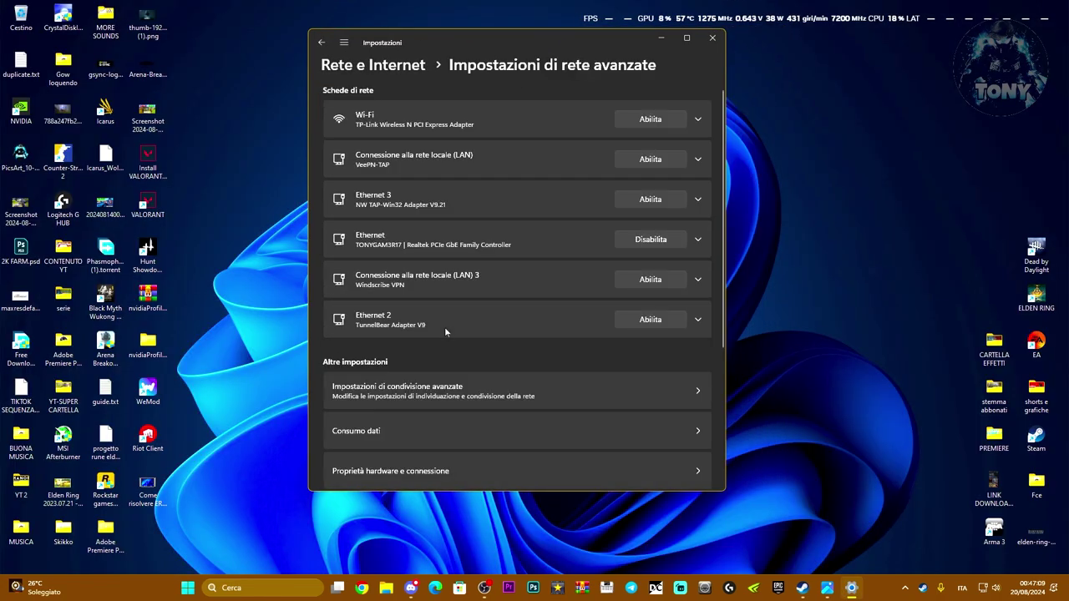
scroll(445, 328, "down", 3)
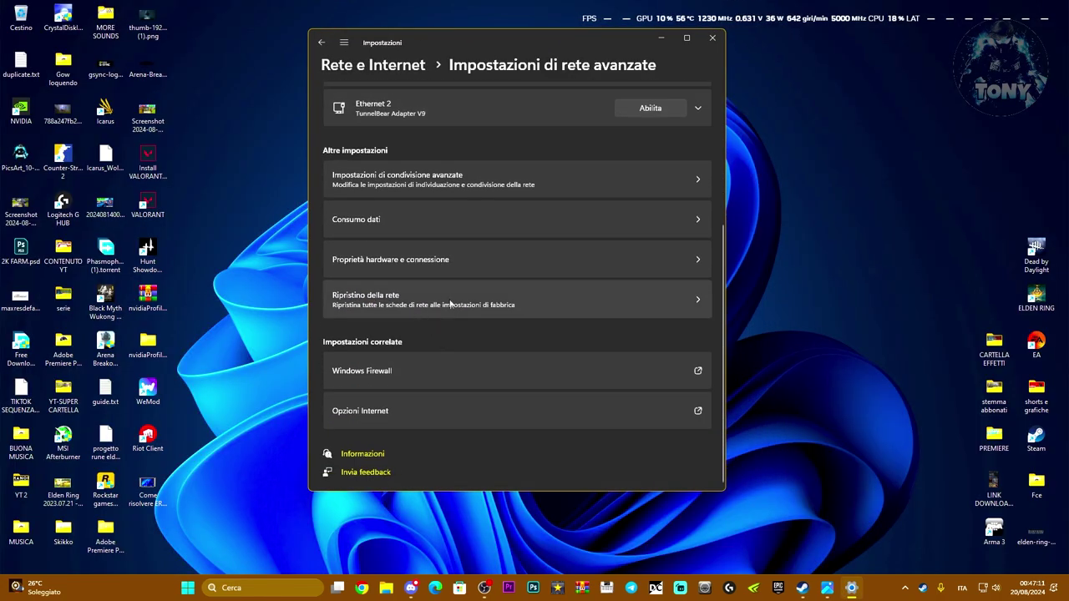
left_click(450, 304)
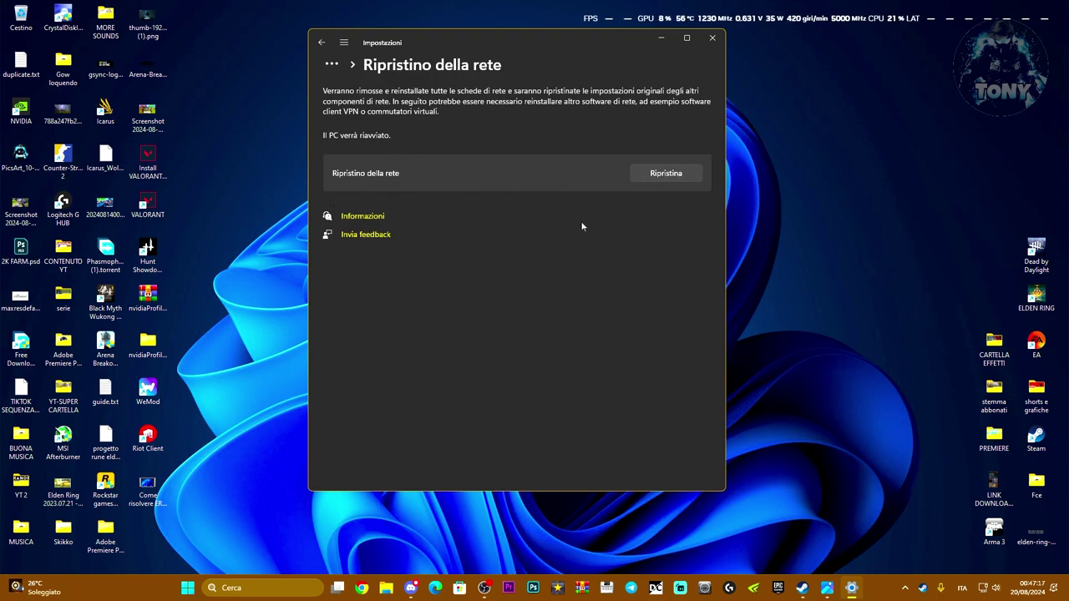
left_click(712, 39)
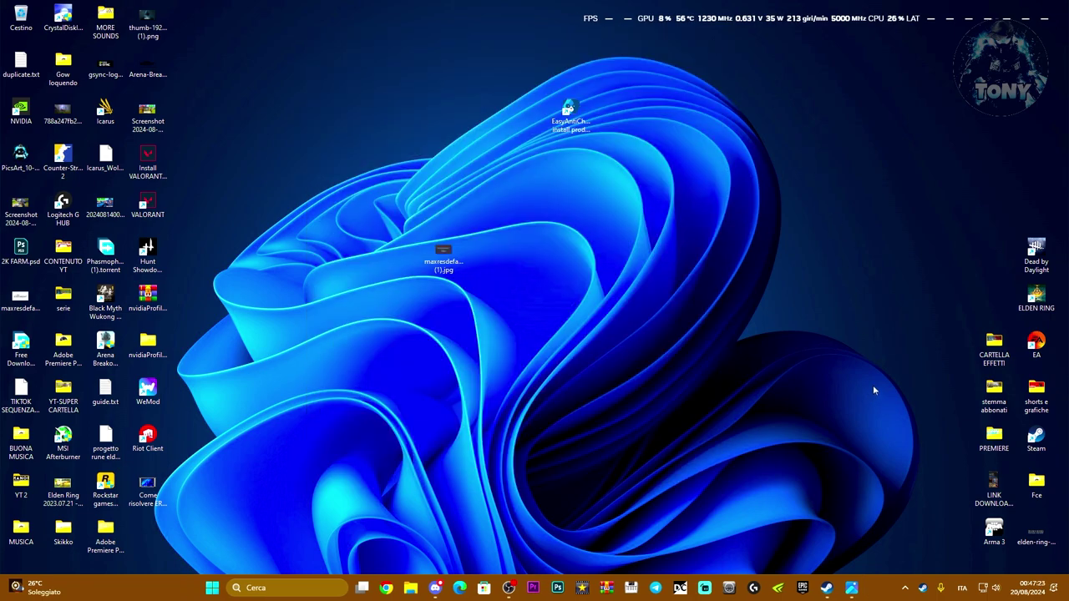
Open the Protocollo Internet versione 4 (TCP/IPv4) properties of the Realtek Ethernet adapter from the advanced network settings
right_click(982, 588)
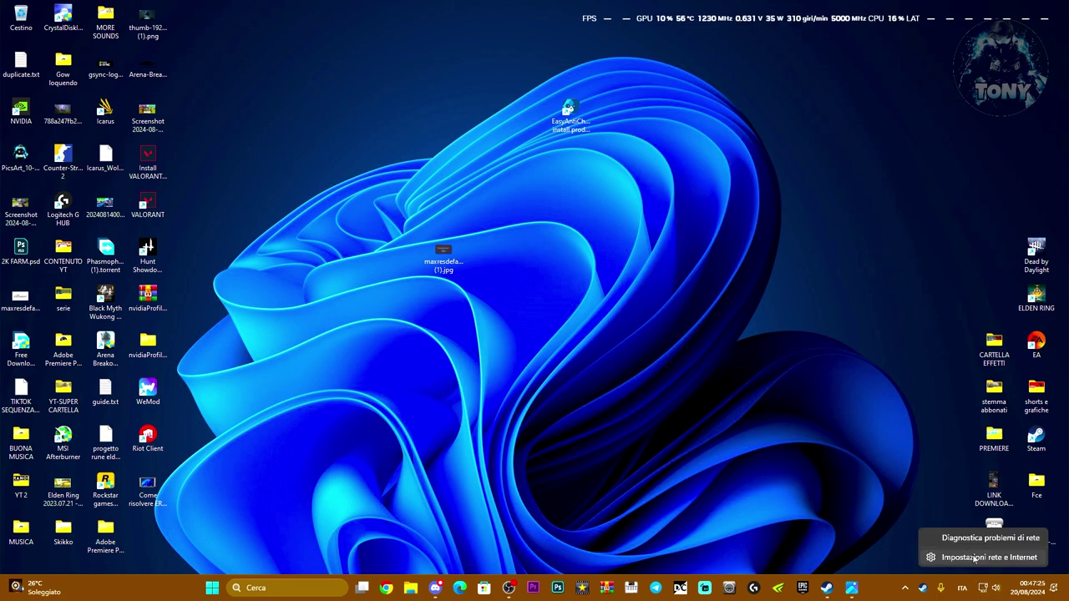
left_click(974, 557)
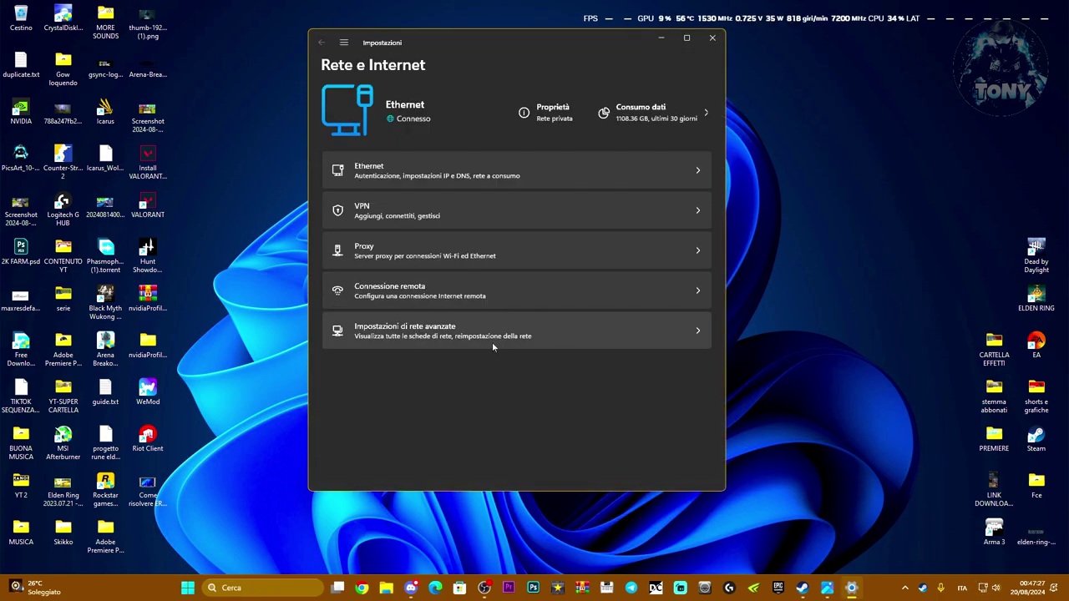
left_click(492, 343)
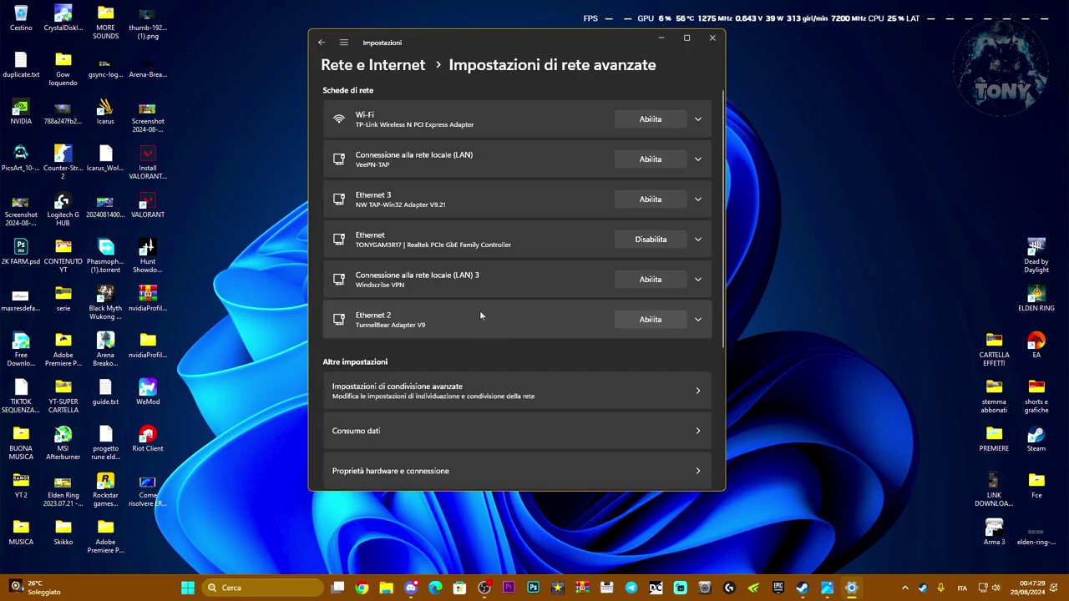
left_click(524, 240)
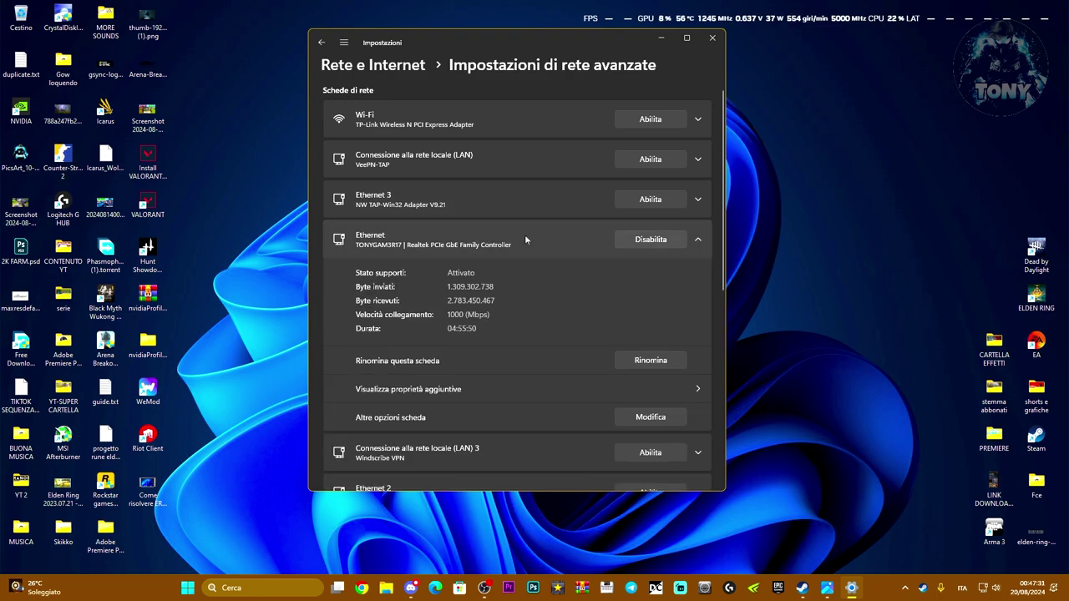
left_click(648, 416)
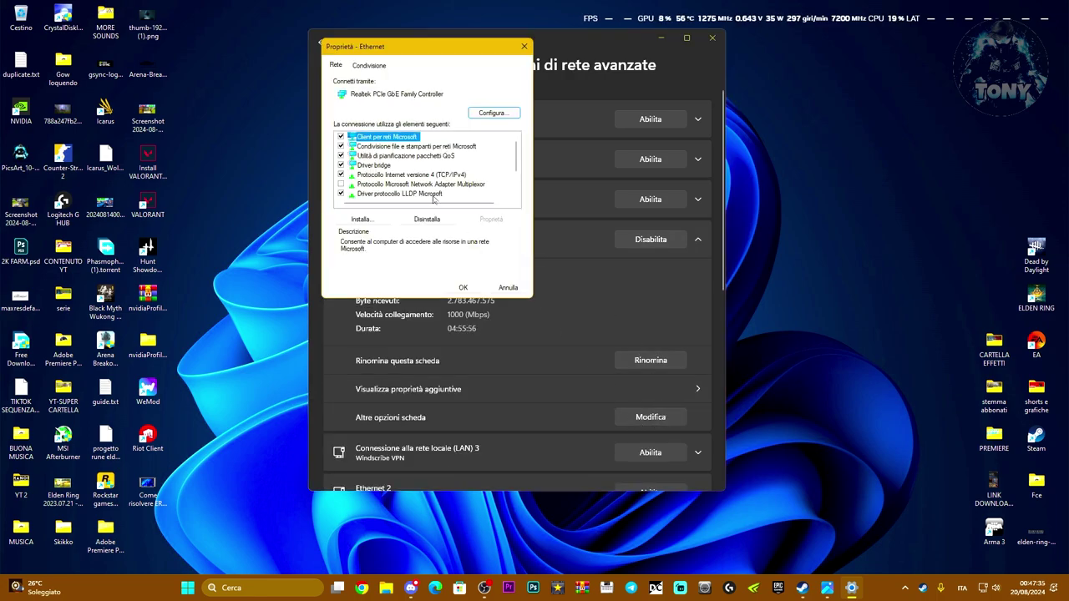
double_click(411, 175)
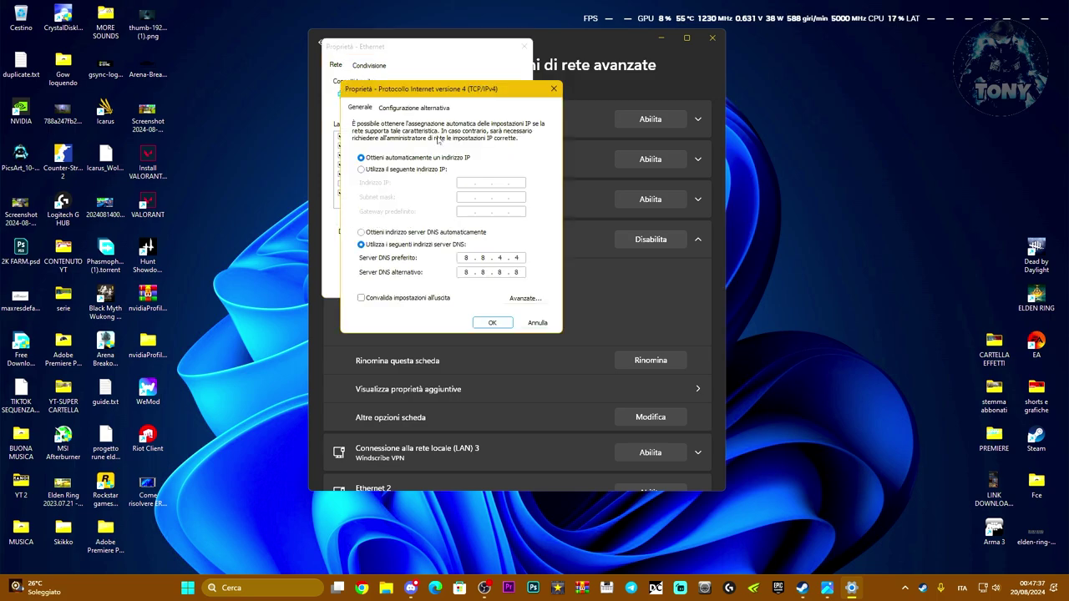
Set the adapter's IPv4 DNS to be obtained automatically, confirm both property dialogs and close the network settings
left_click_drag(451, 88, 603, 67)
left_click(513, 212)
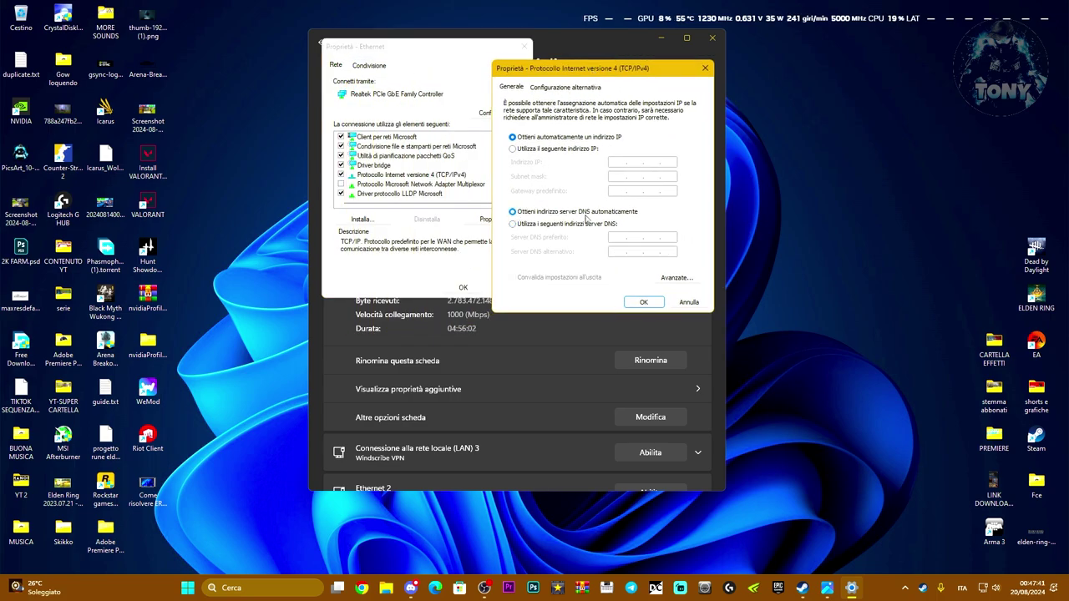
left_click(643, 301)
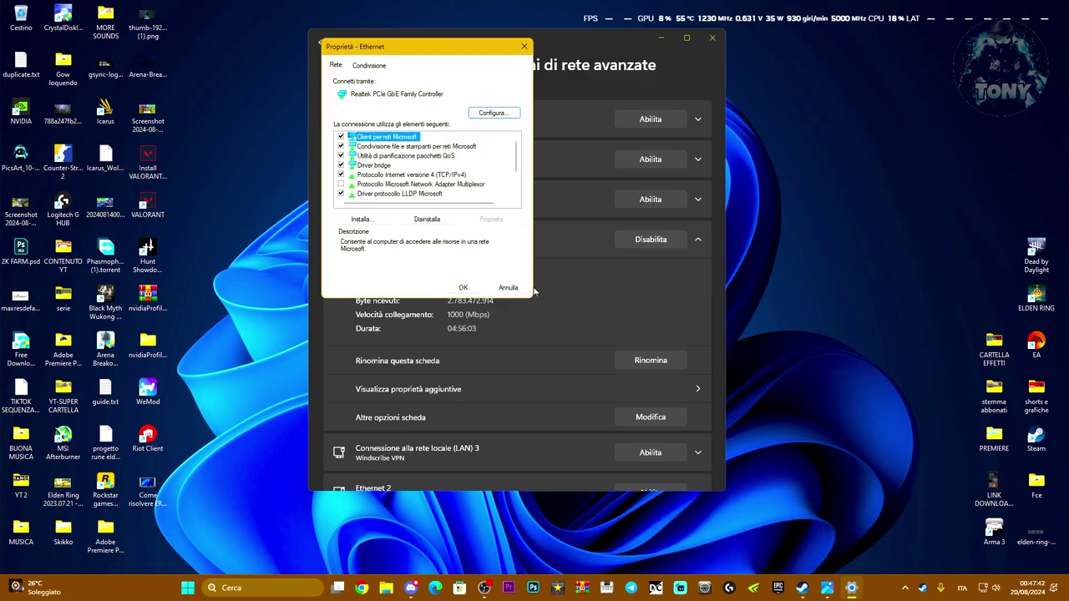
left_click(462, 287)
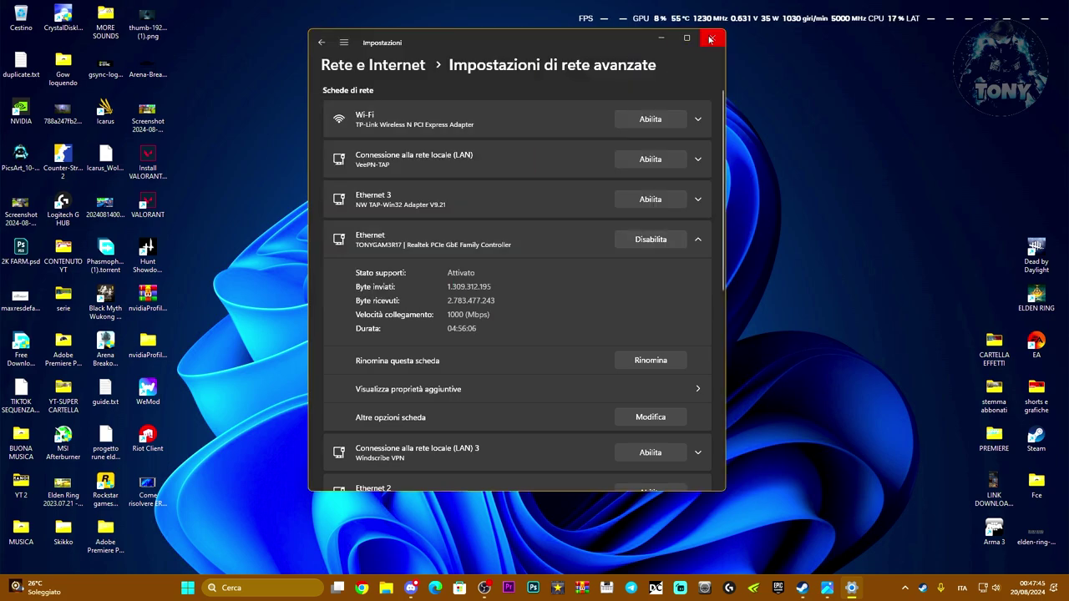
left_click(710, 38)
Search Windows for "RIOT" to look up the Riot Client entry, then dismiss the search
left_click(317, 589)
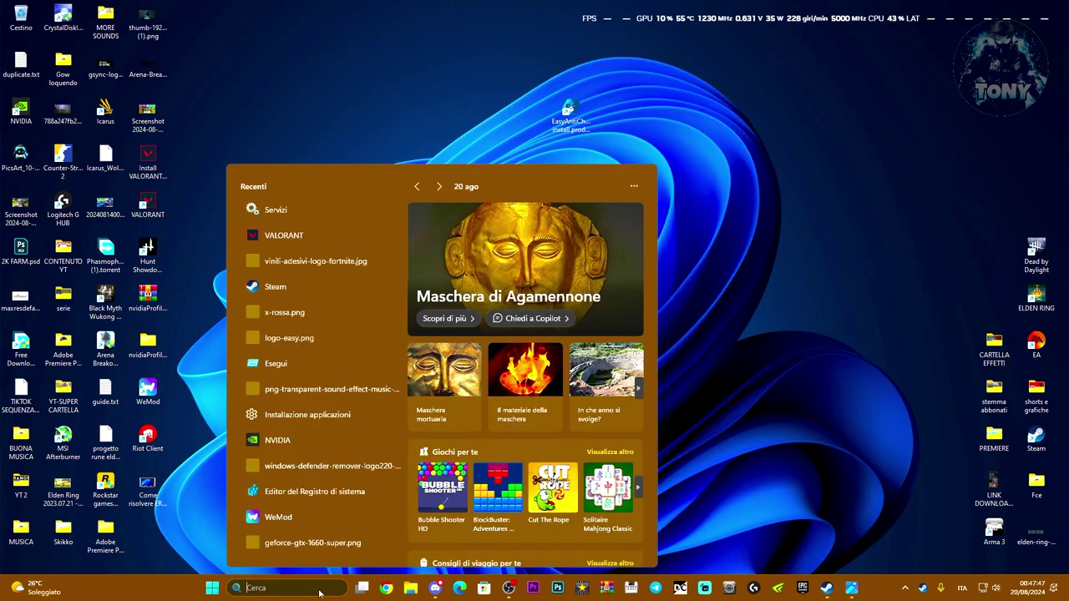
type("RIOT")
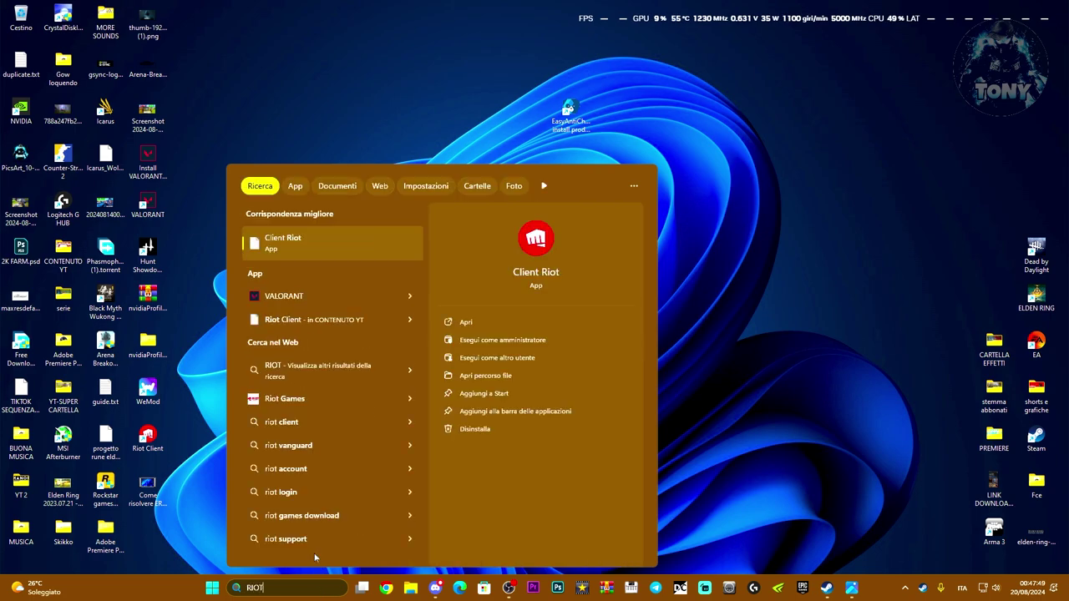
key("BackSpace")
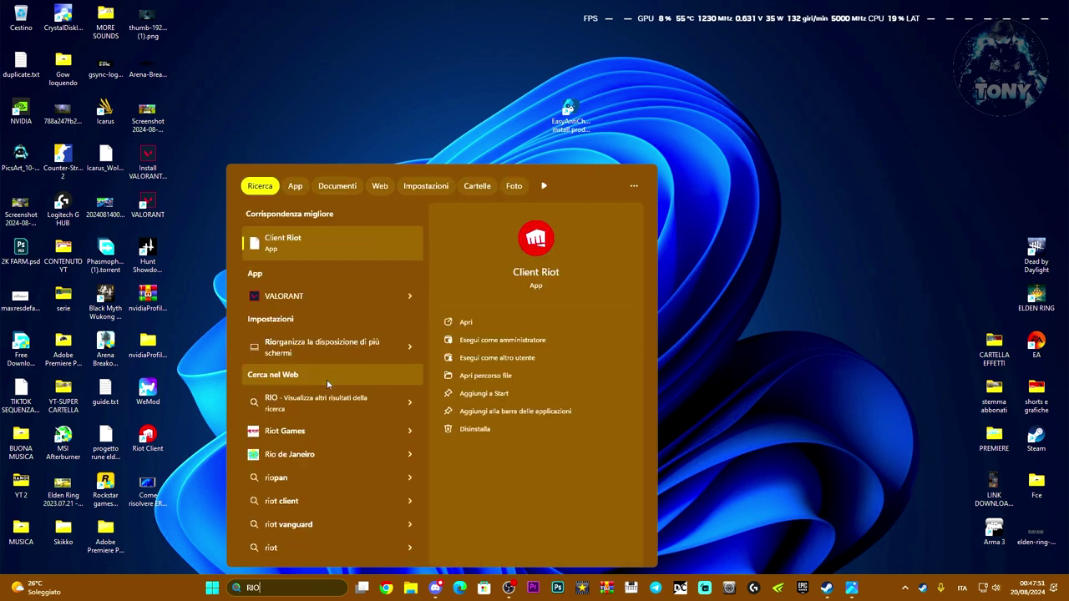
type("T")
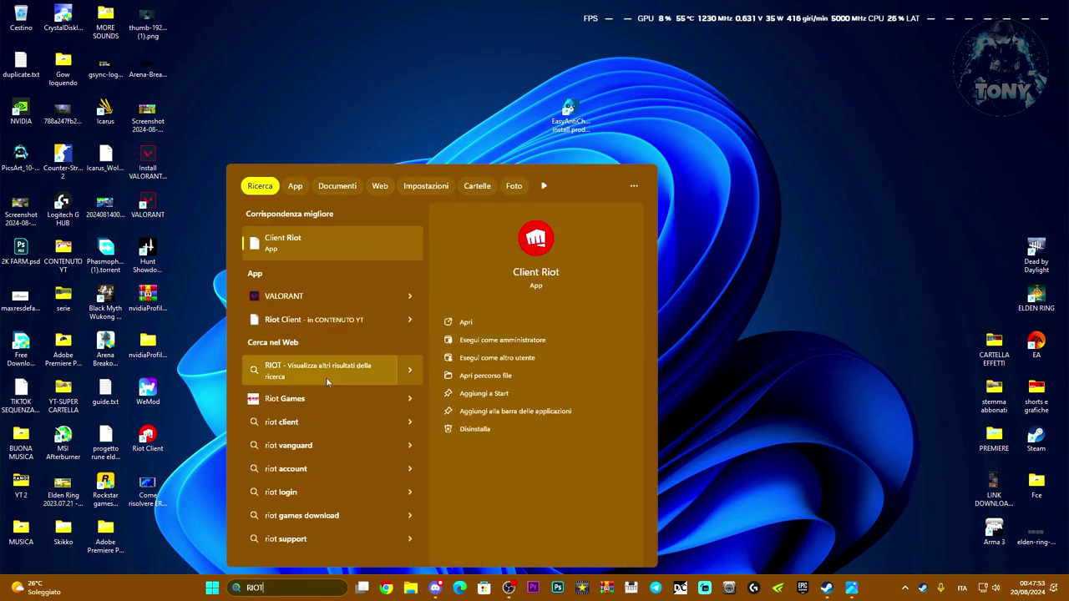
left_click(211, 332)
Move the Riot Client shortcut to the middle of the desktop and run it as administrator
left_click_drag(148, 434, 444, 344)
right_click(443, 344)
left_click(489, 163)
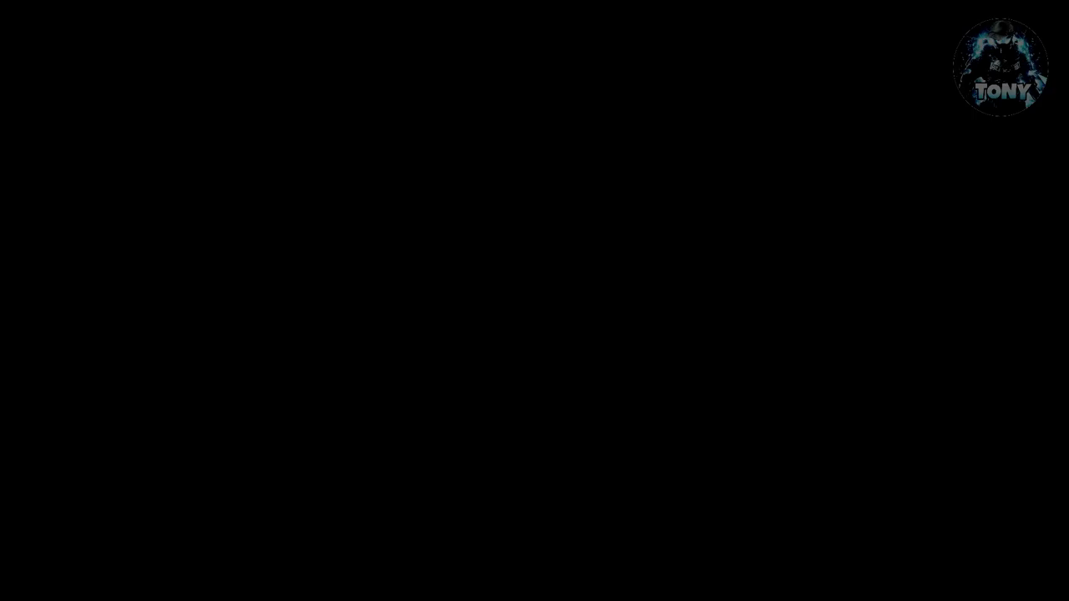
left_click(550, 284)
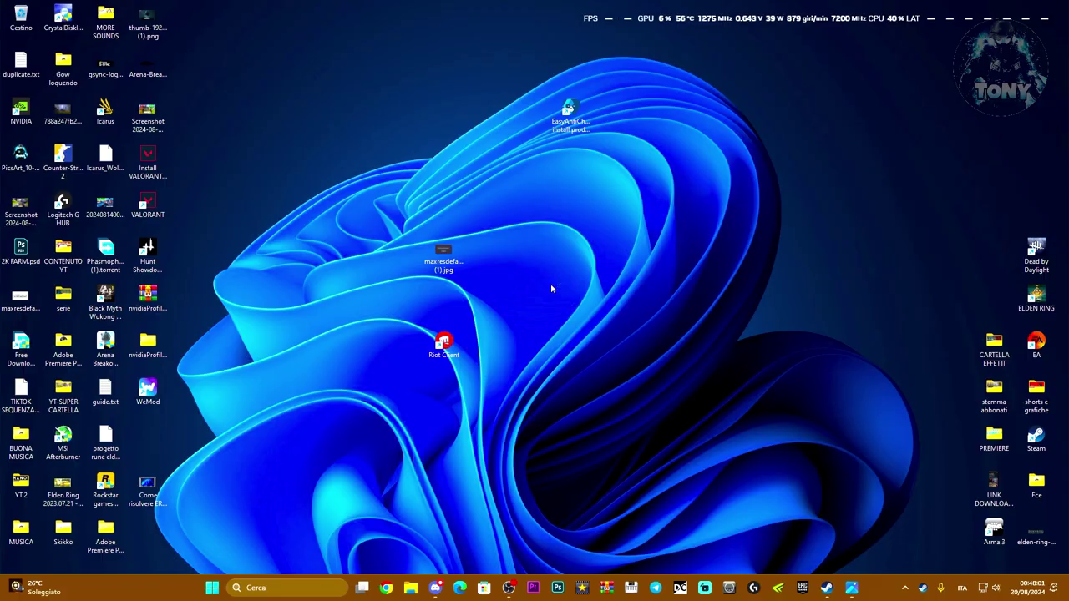